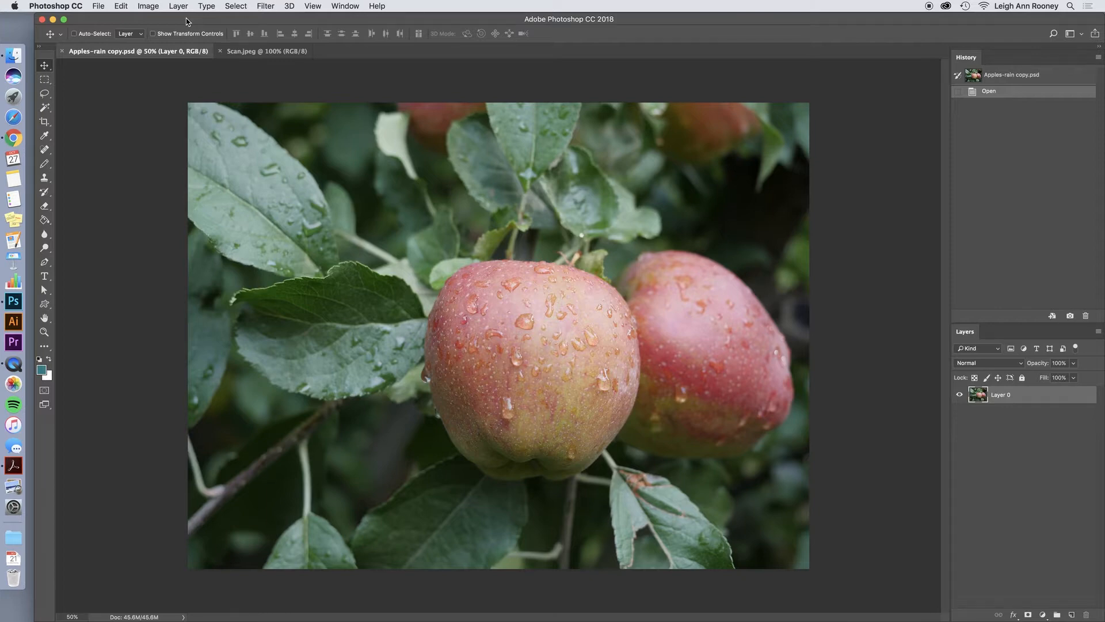
Apply a Brightness/Contrast adjustment to the apple photo with brightness 58 and contrast -50.
left_click(148, 6)
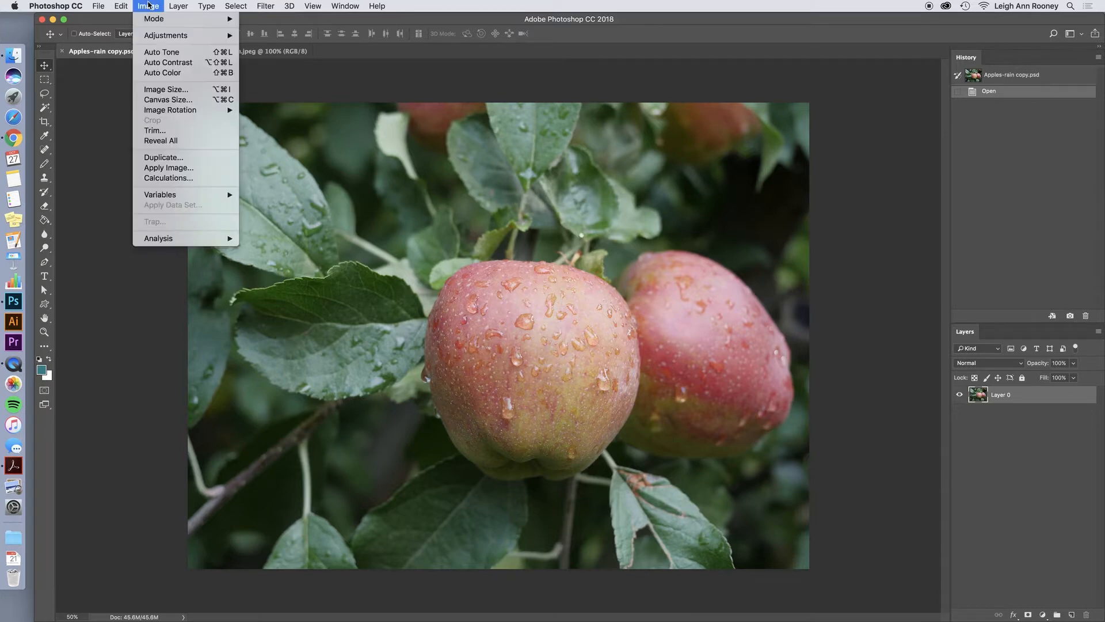
mouse_move(196, 39)
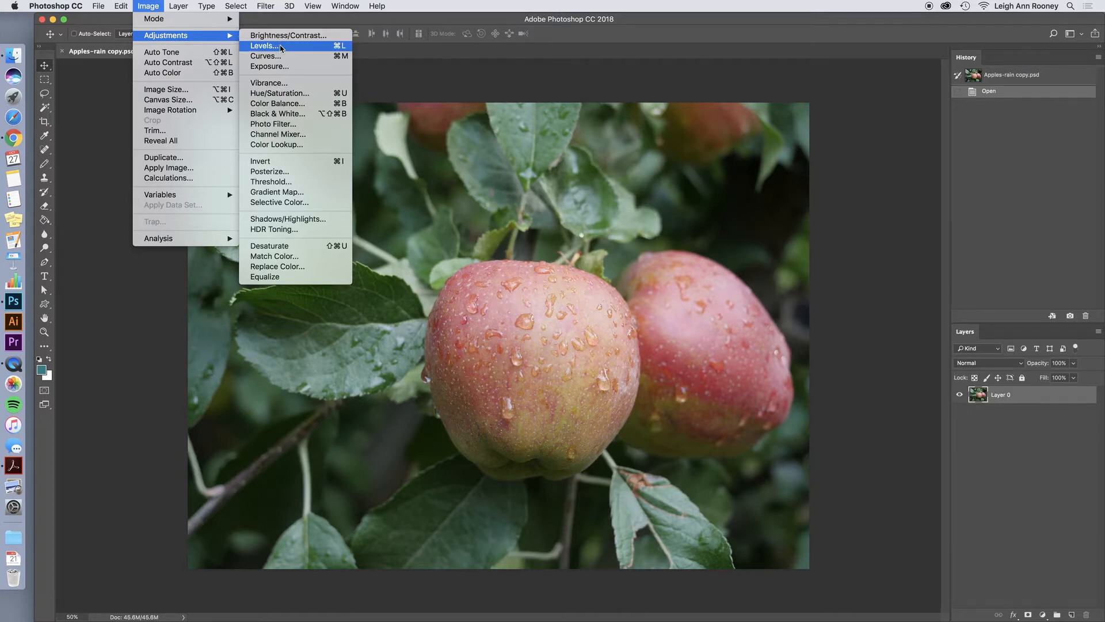
left_click(326, 38)
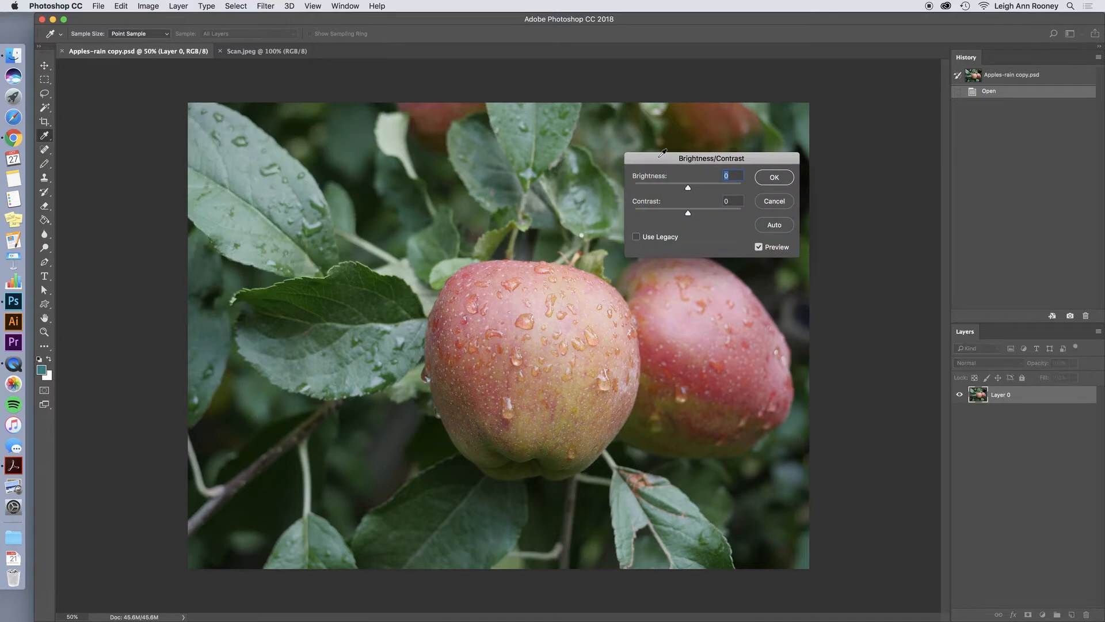
left_click_drag(695, 154, 832, 39)
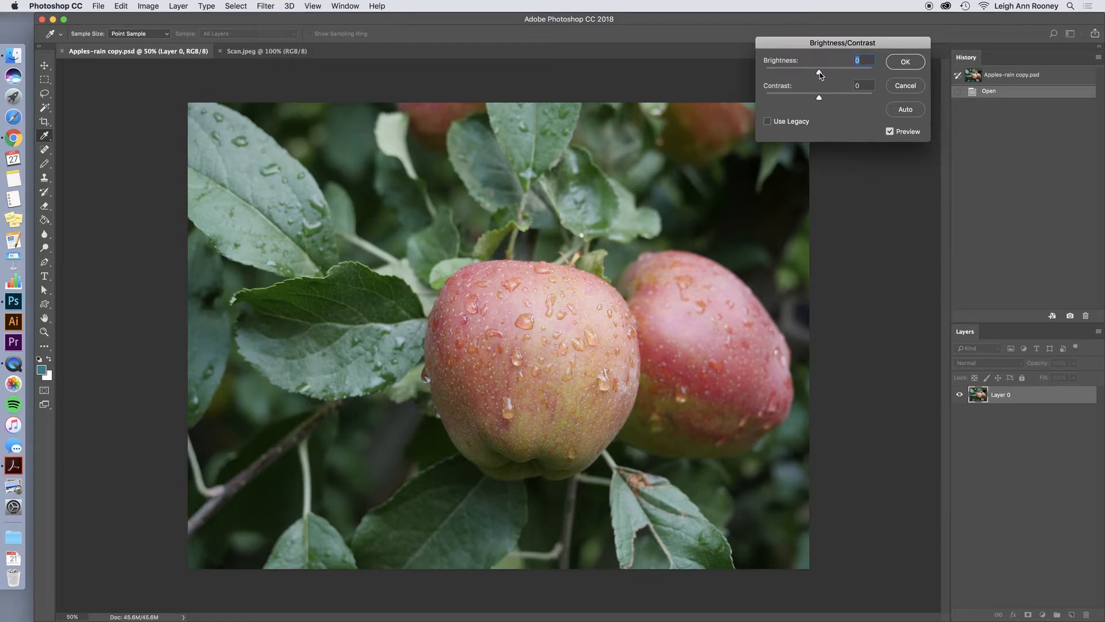
mouse_move(820, 74)
left_mouse_down()
mouse_move(841, 73)
mouse_move(822, 98)
mouse_move(847, 98)
mouse_move(832, 72)
mouse_move(814, 74)
left_mouse_up()
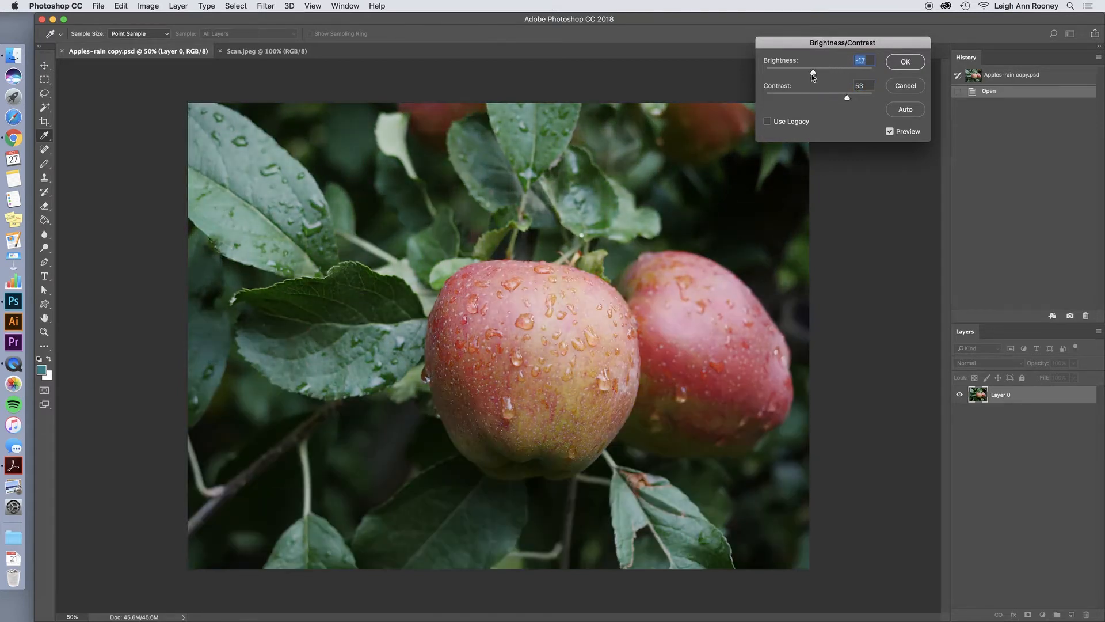
left_click(890, 132)
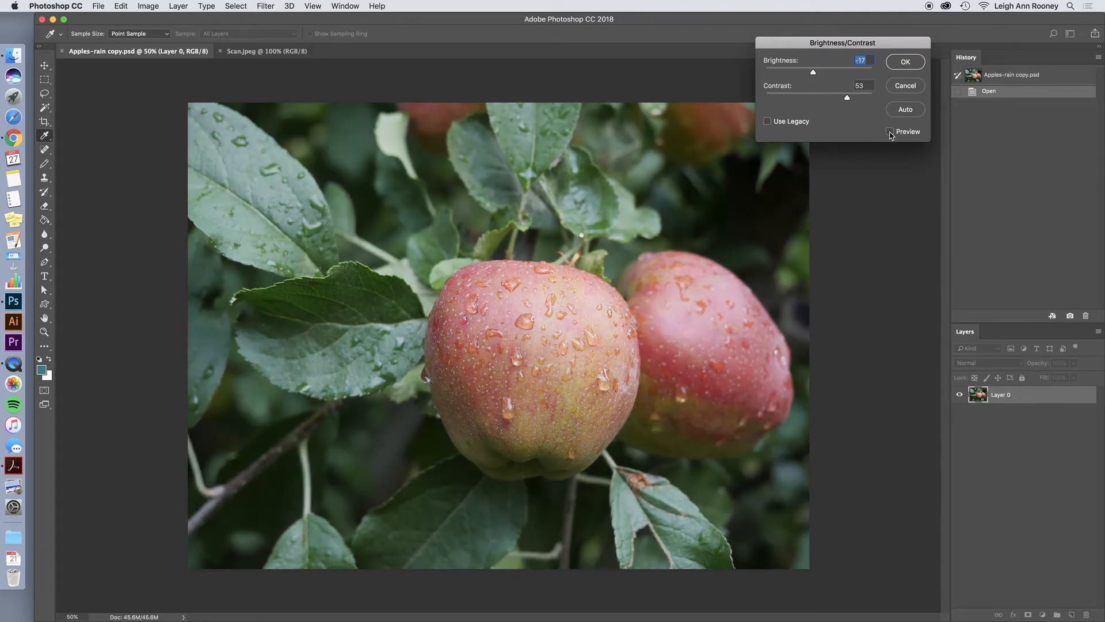
left_click_drag(813, 72, 836, 74)
left_click(890, 131)
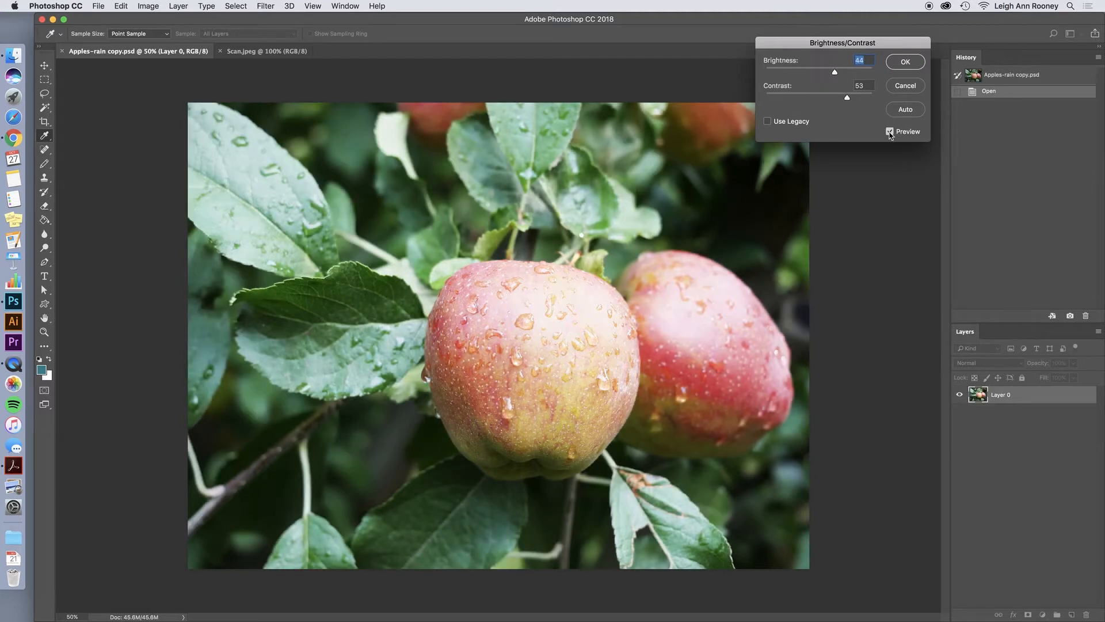
left_click_drag(835, 73, 755, 100)
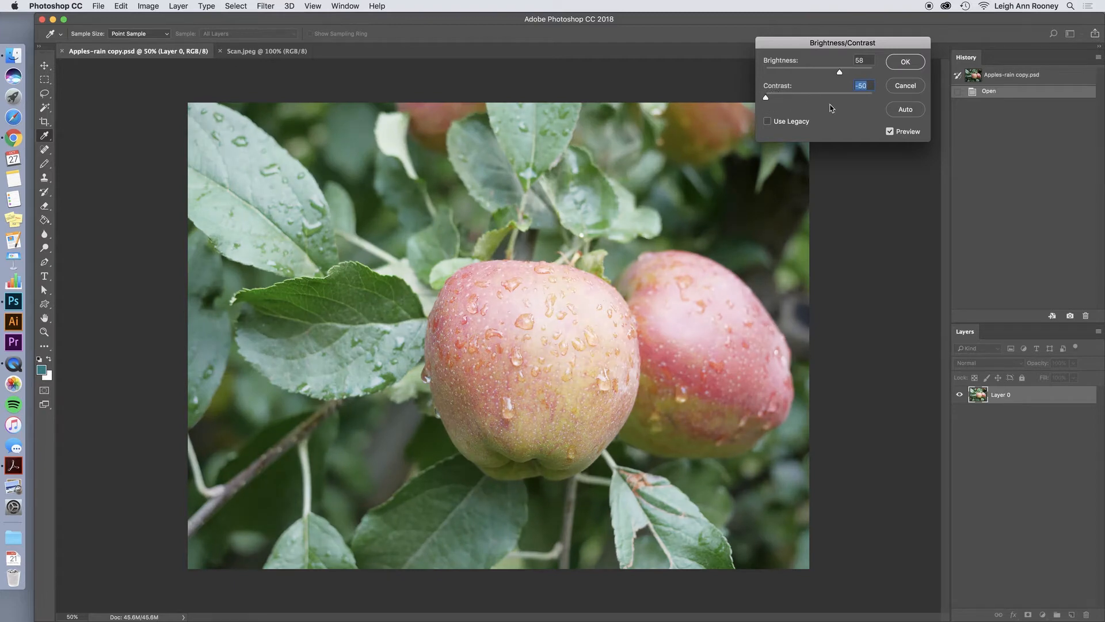
left_click(905, 63)
key("v")
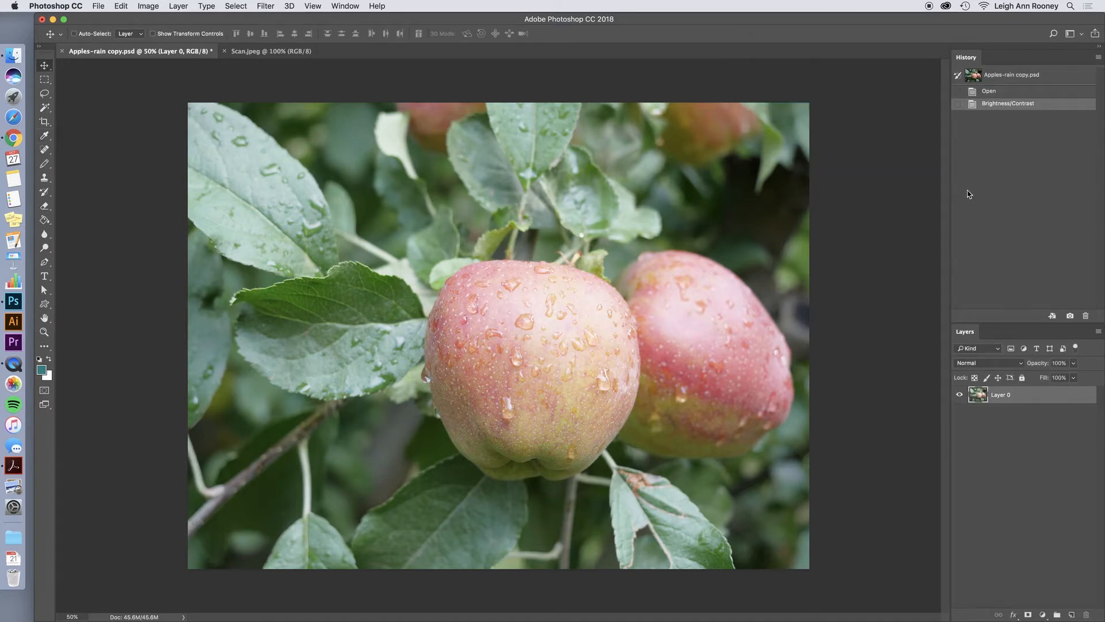
Compare the photo before and after Brightness/Contrast in the history, and revert to the opened state.
left_click(1004, 92)
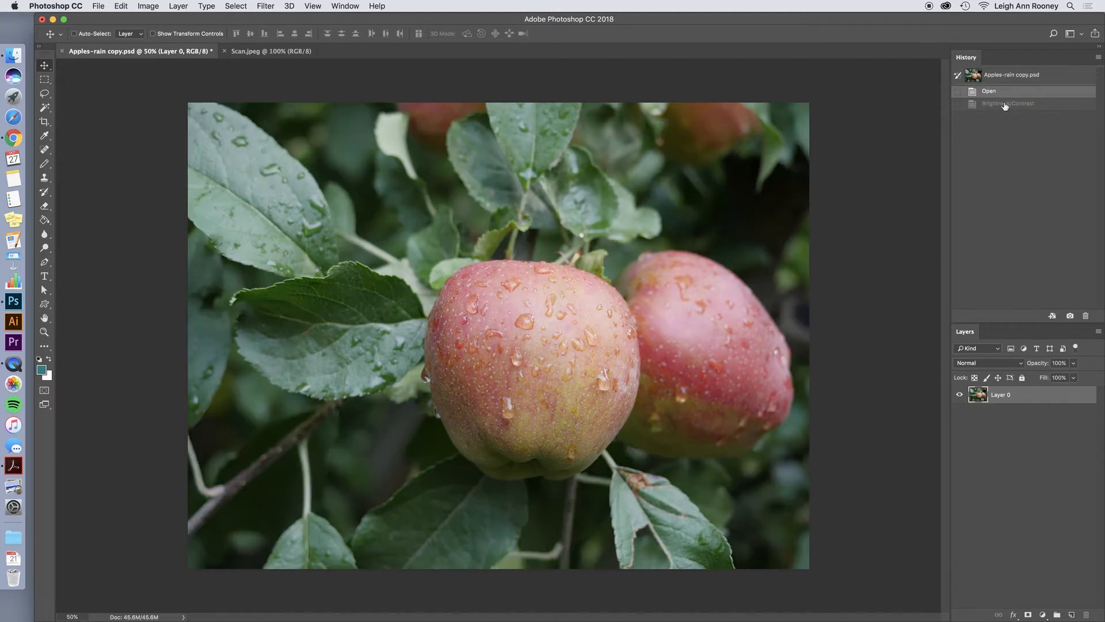
left_click(1005, 105)
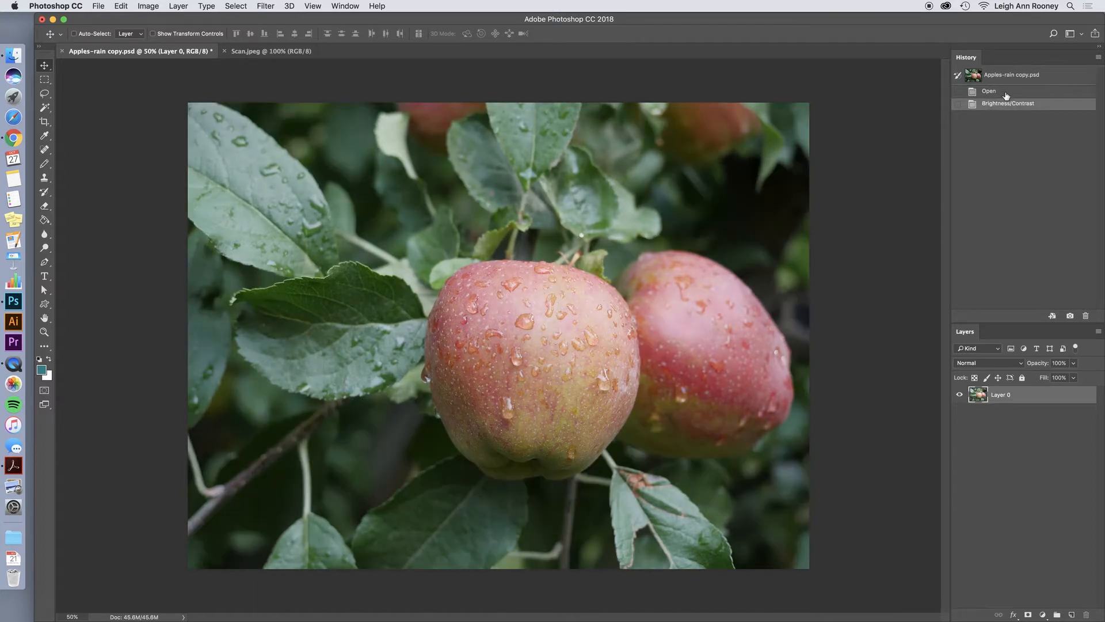
left_click(1006, 107)
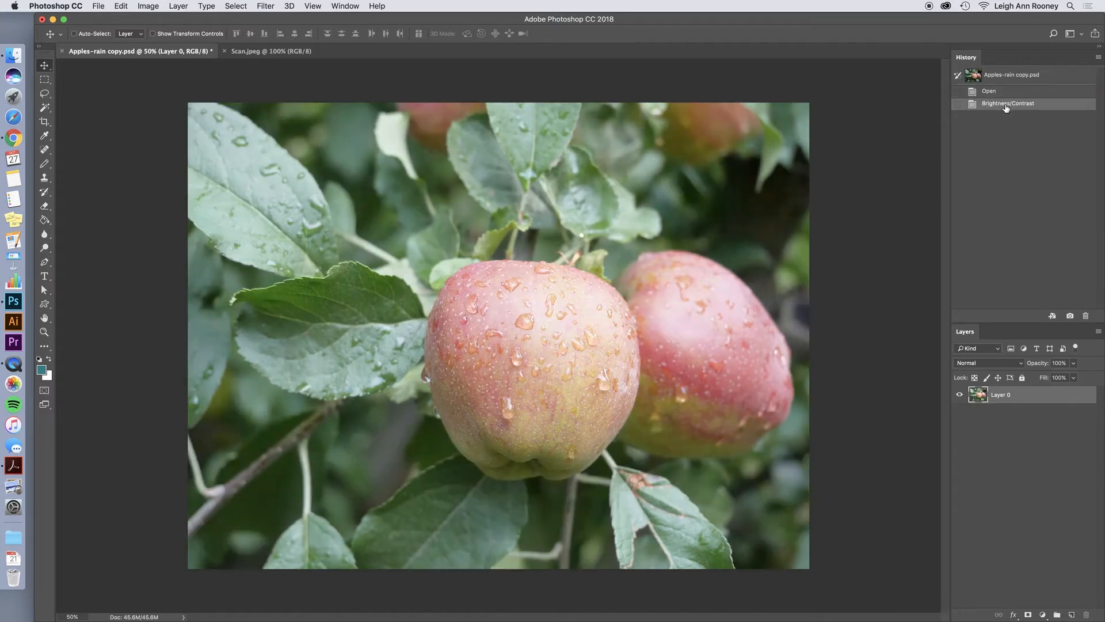
left_click(1006, 91)
left_click(1006, 105)
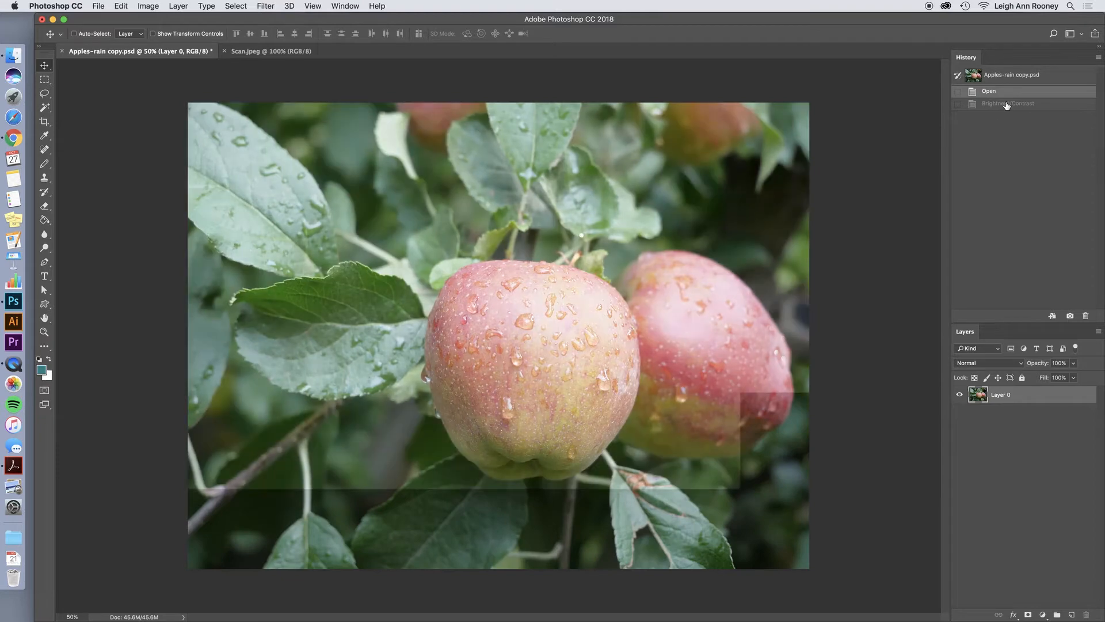
left_click(1005, 92)
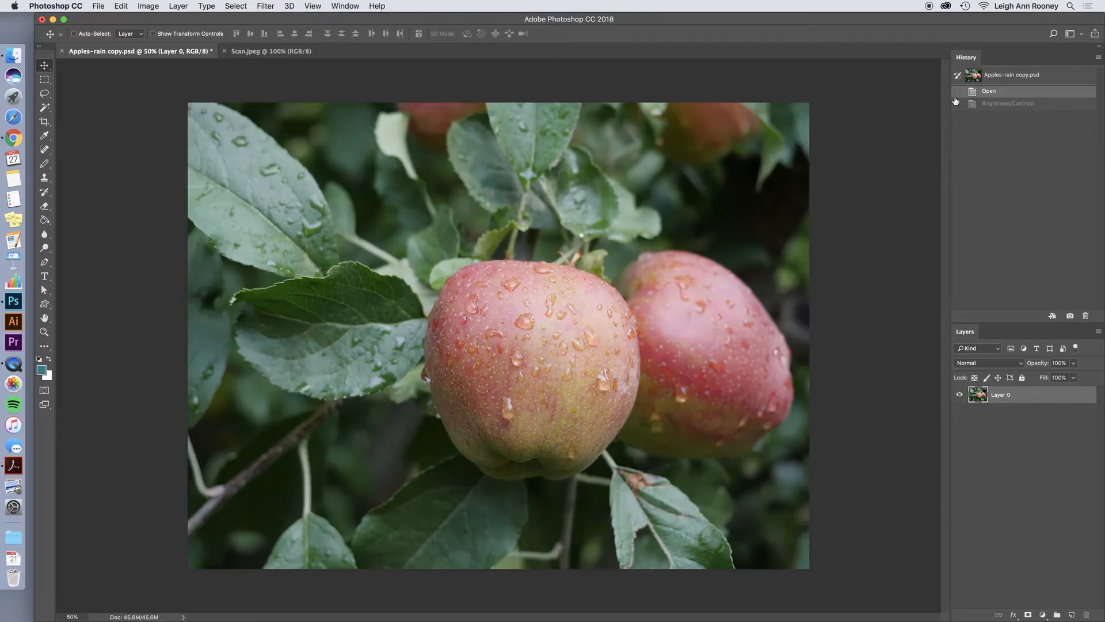
Apply a Levels adjustment to the photo, raising the black input, lowering the white input to 225 and adjusting the midtones.
left_click(148, 7)
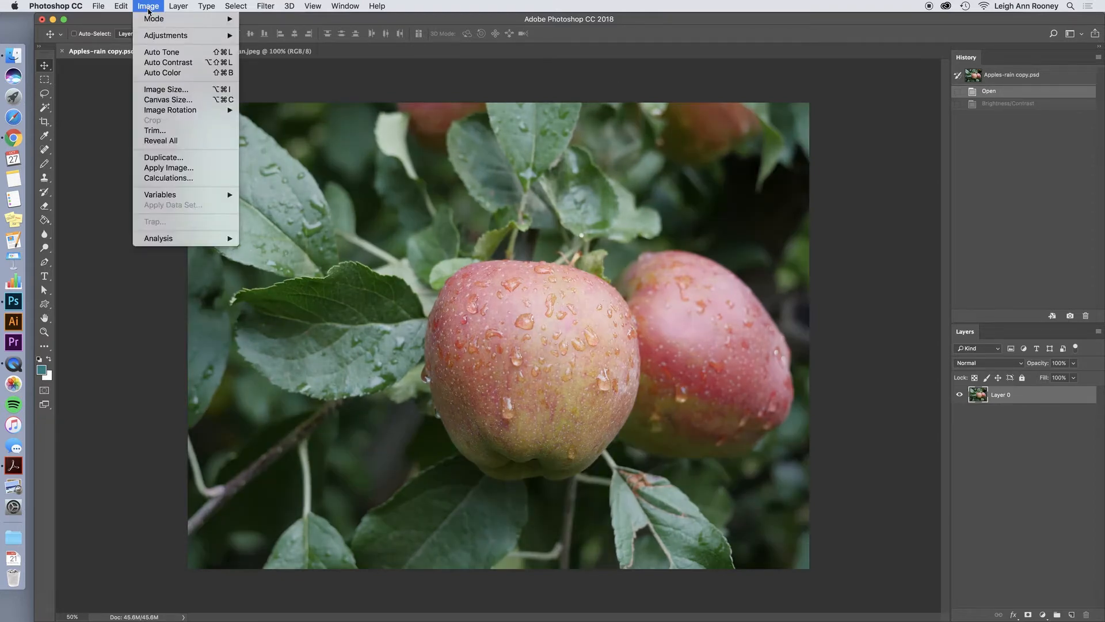
mouse_move(165, 37)
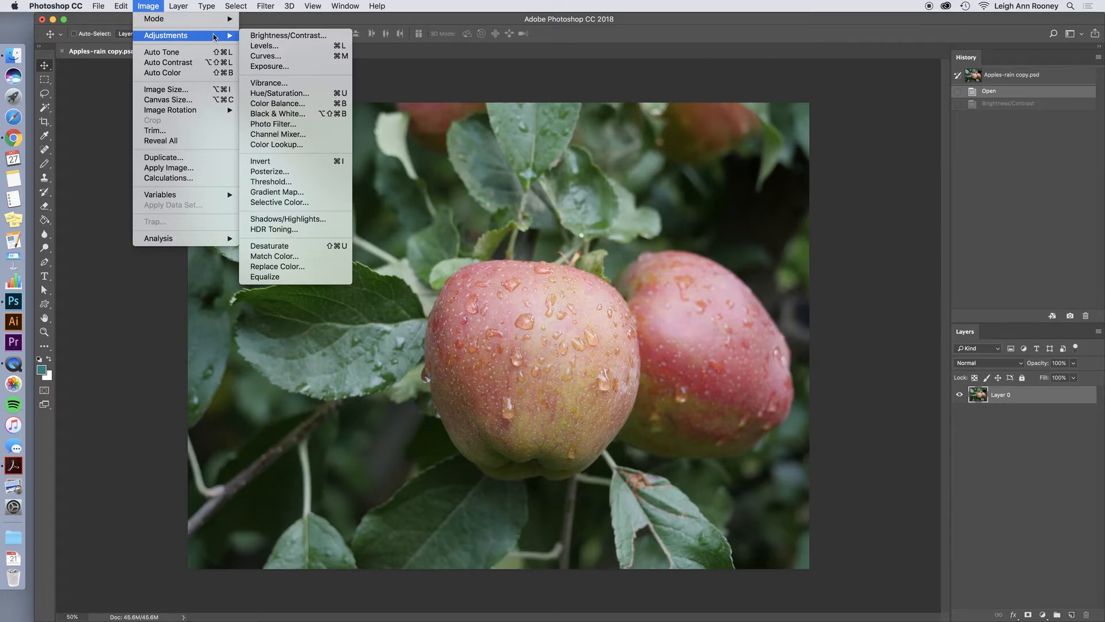
left_click(277, 49)
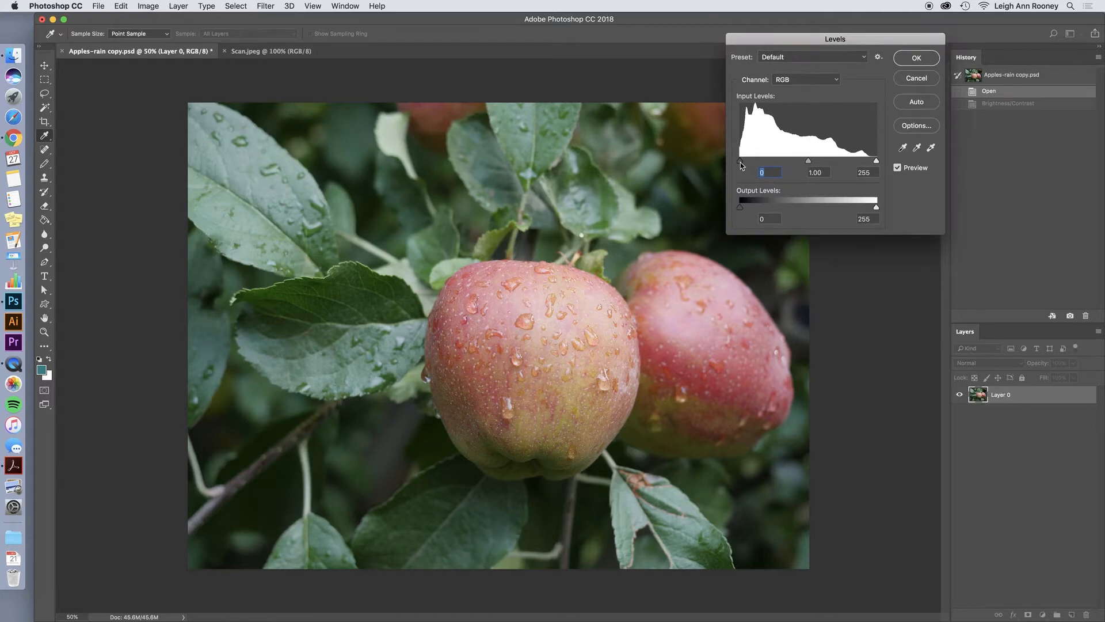
mouse_move(740, 164)
left_mouse_down()
mouse_move(762, 165)
mouse_move(751, 165)
left_mouse_up()
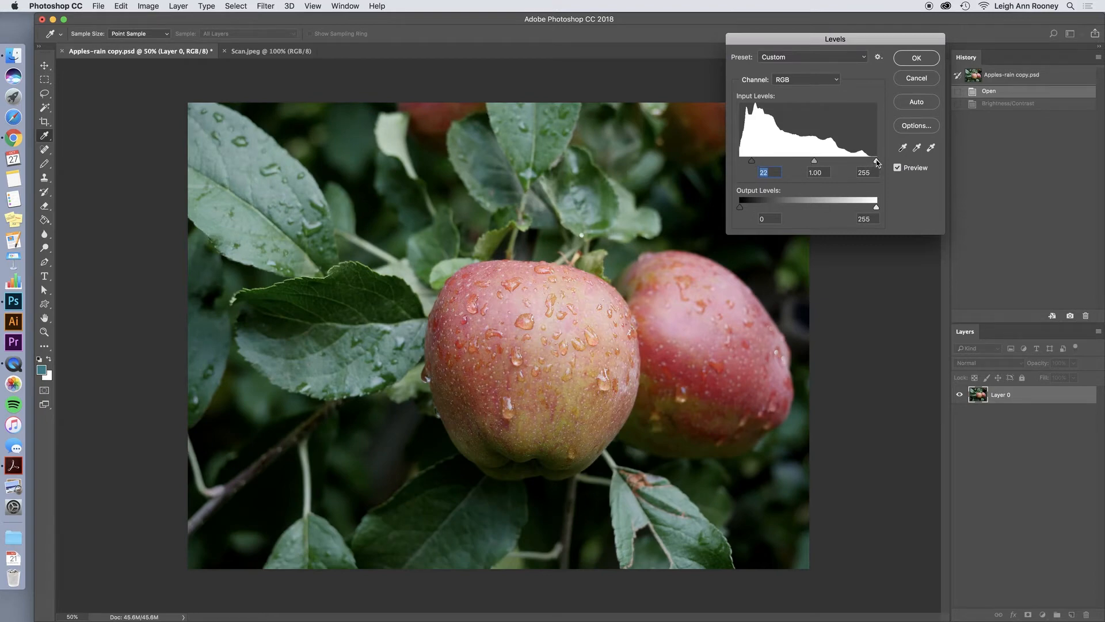
left_click_drag(877, 162, 817, 164)
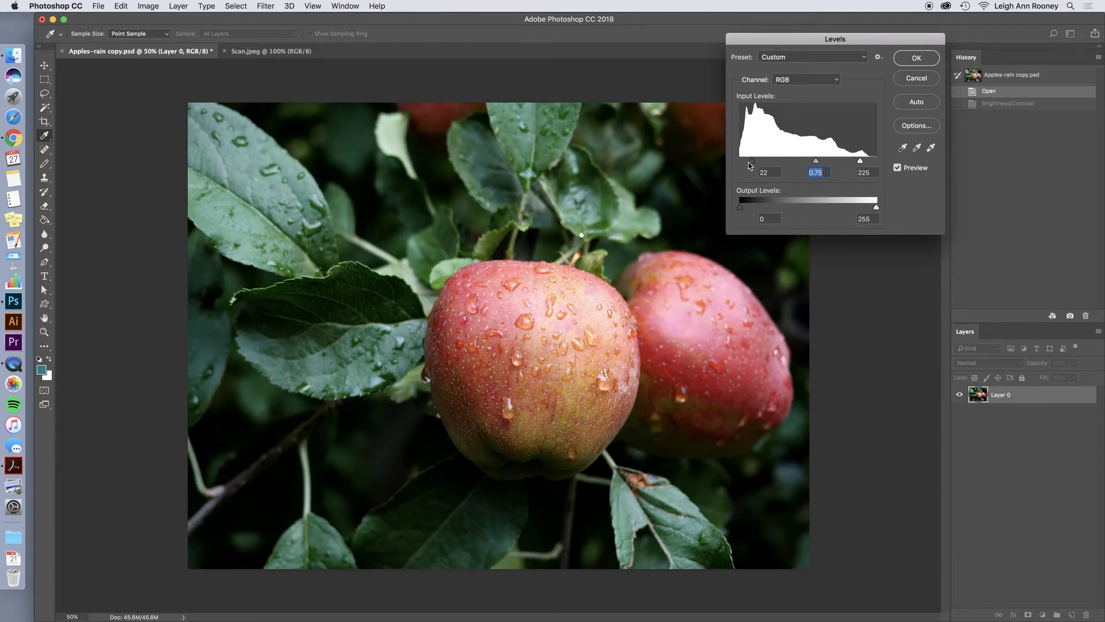
left_click_drag(751, 163, 815, 166)
left_click(921, 58)
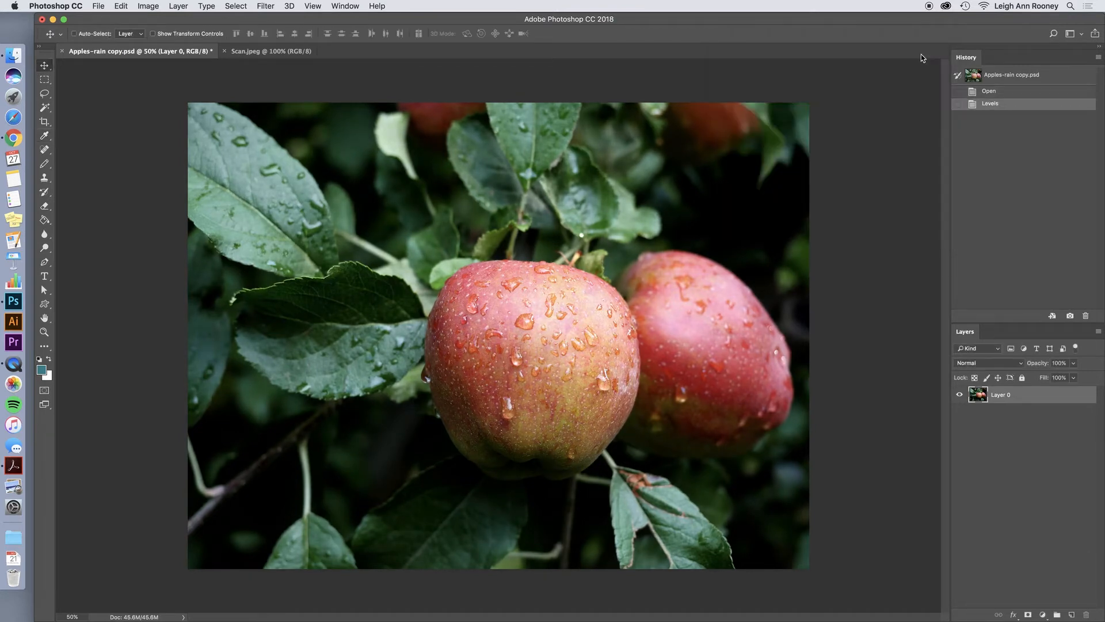
Compare the opened photo with the Levels version in the history, ending on the Levels state.
left_click(1012, 92)
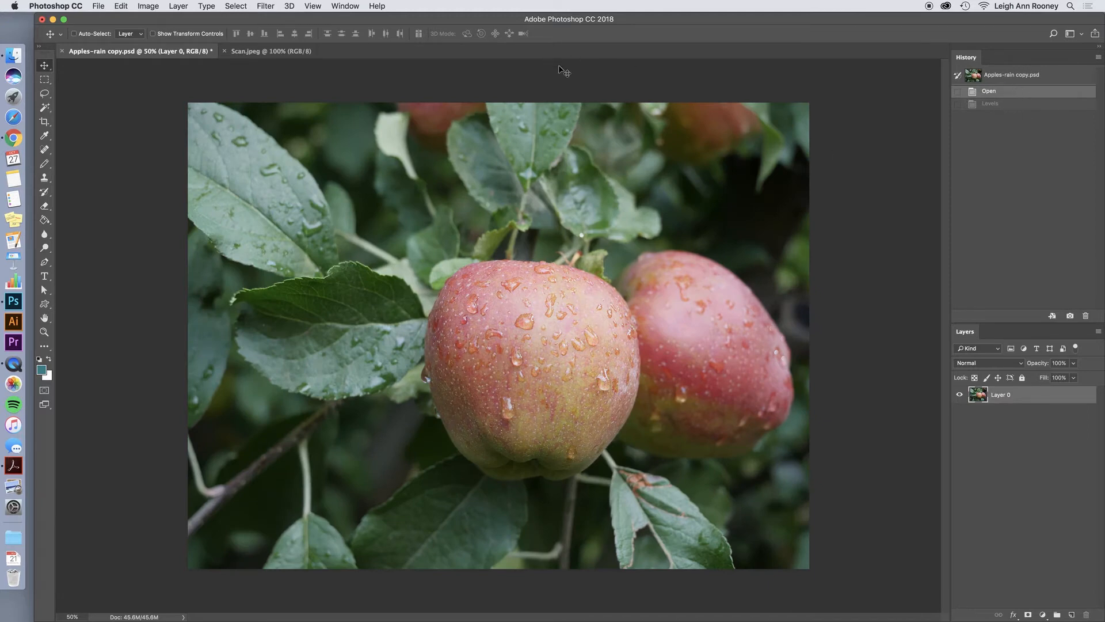
left_click(1005, 107)
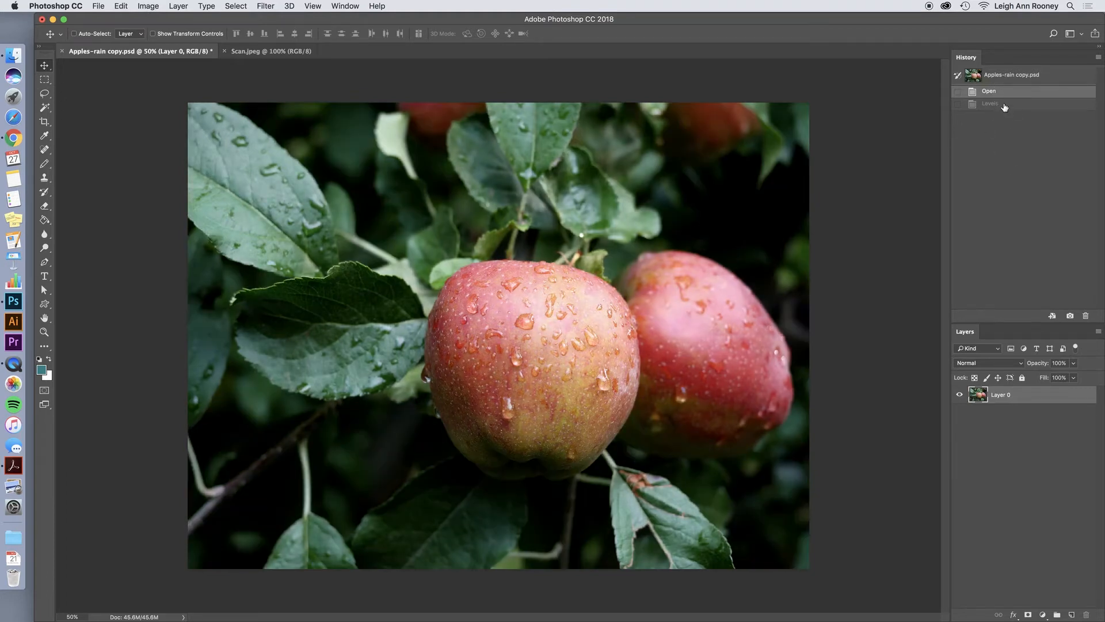
left_click(1003, 94)
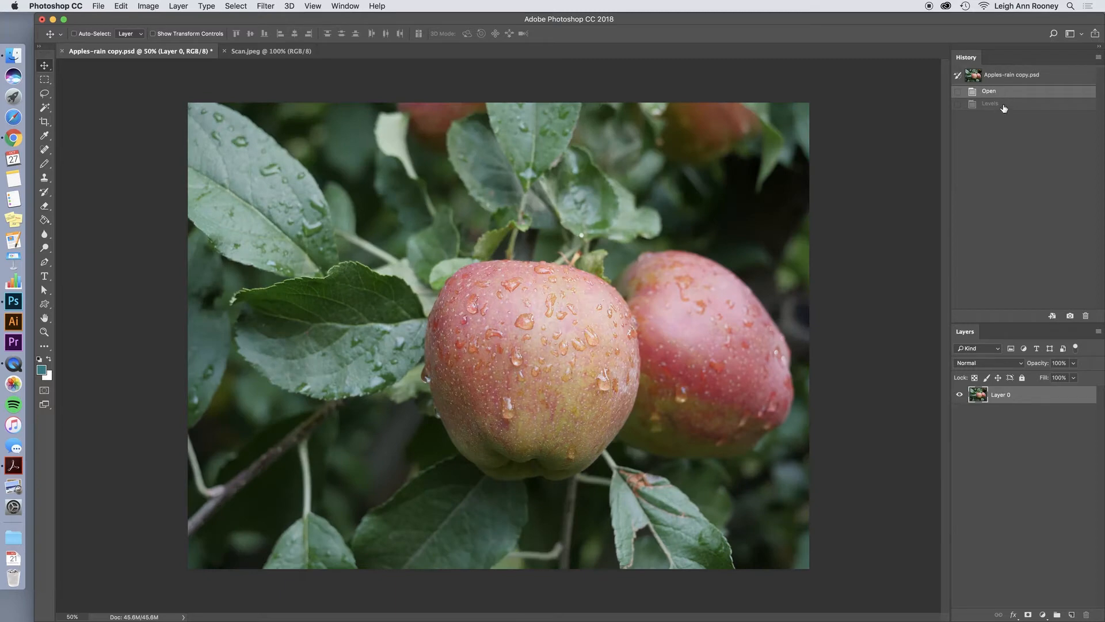
left_click(1005, 107)
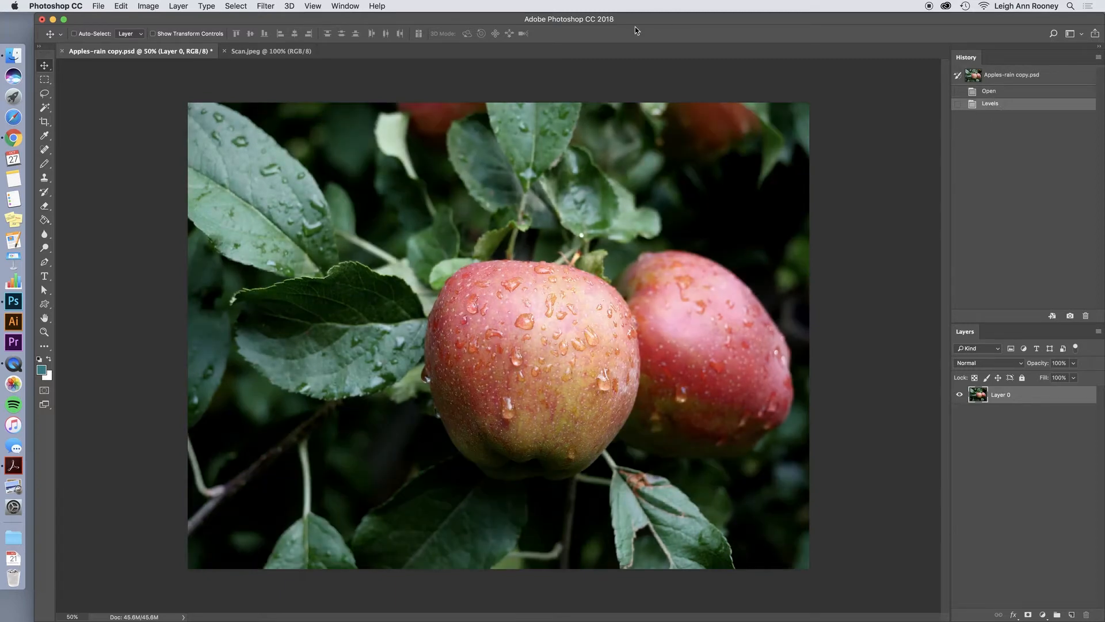
Preview a Hue/Saturation adjustment with saturation +6 and a slight positive hue shift, and cancel it.
left_click(151, 6)
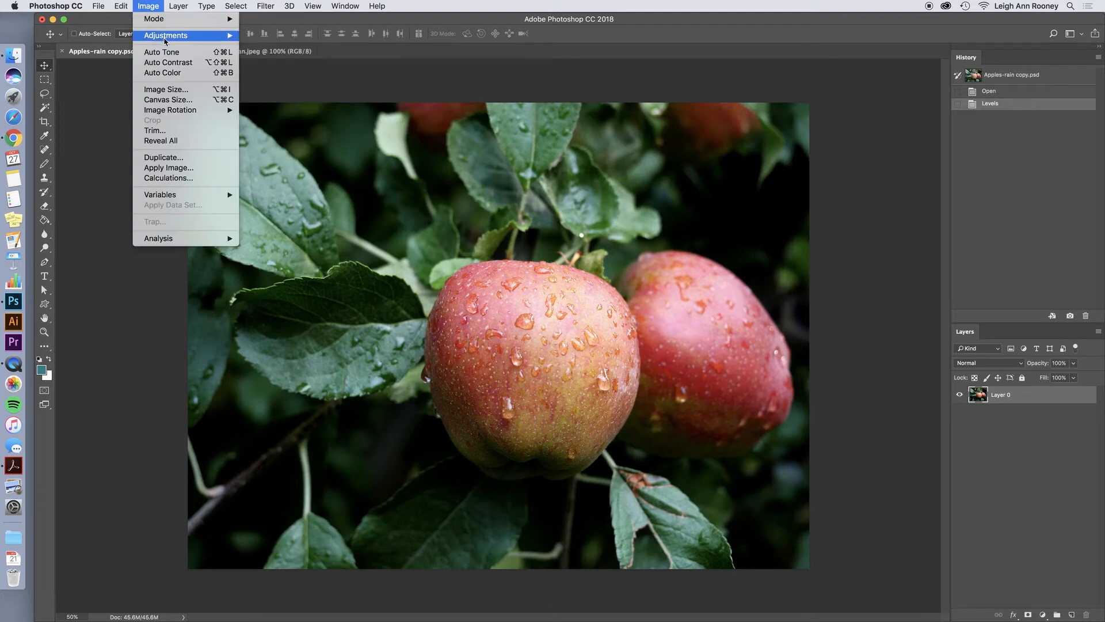
mouse_move(166, 40)
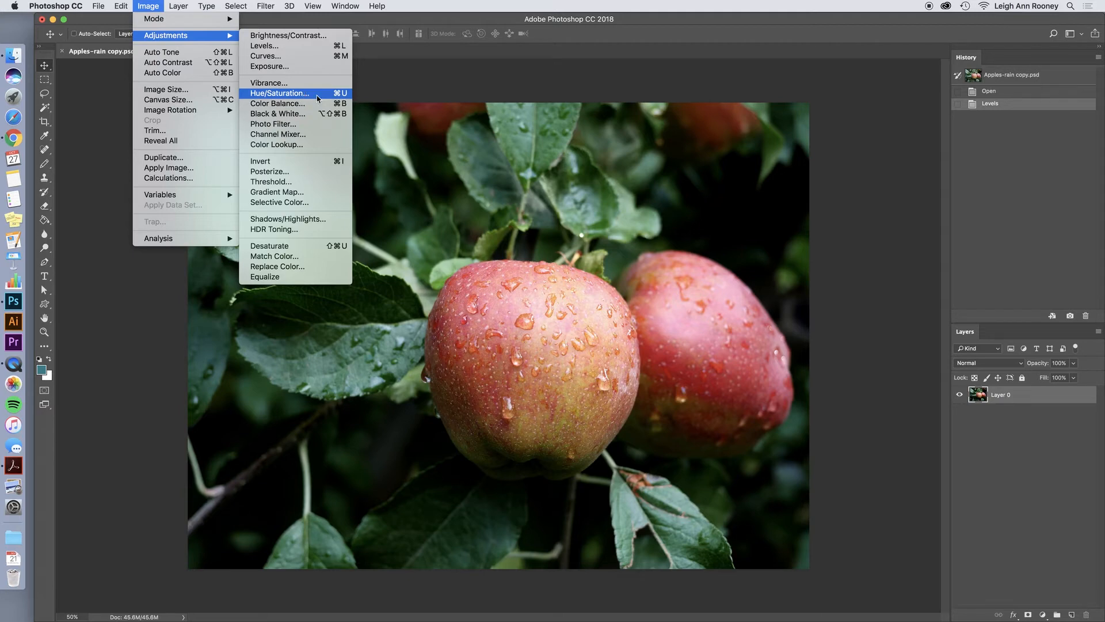
left_click(311, 94)
left_click_drag(829, 128, 858, 131)
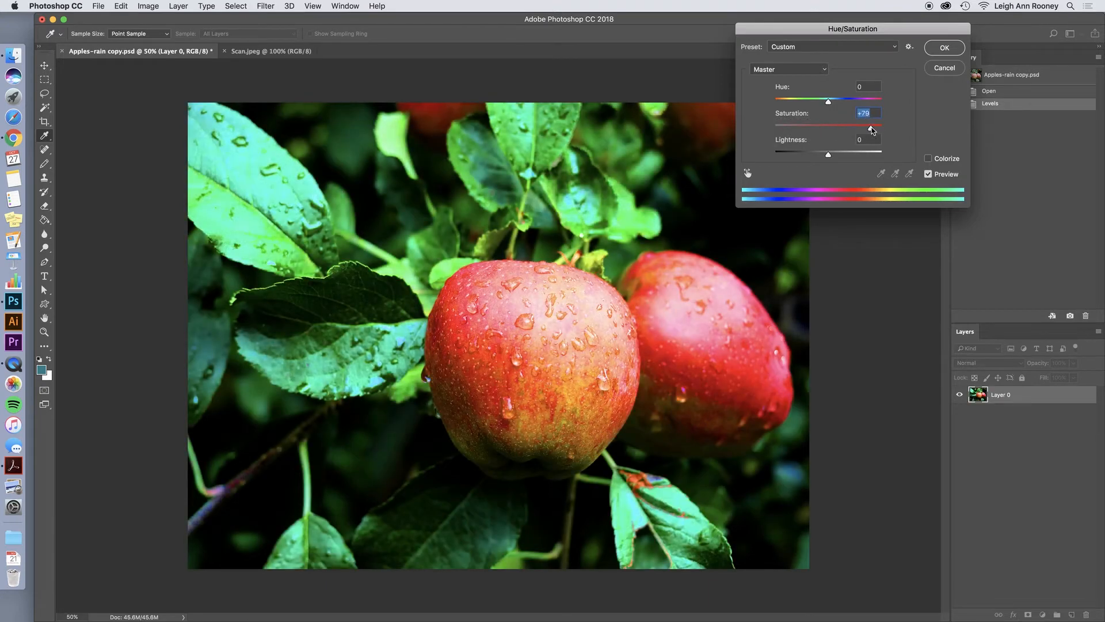
left_click_drag(870, 128, 835, 106)
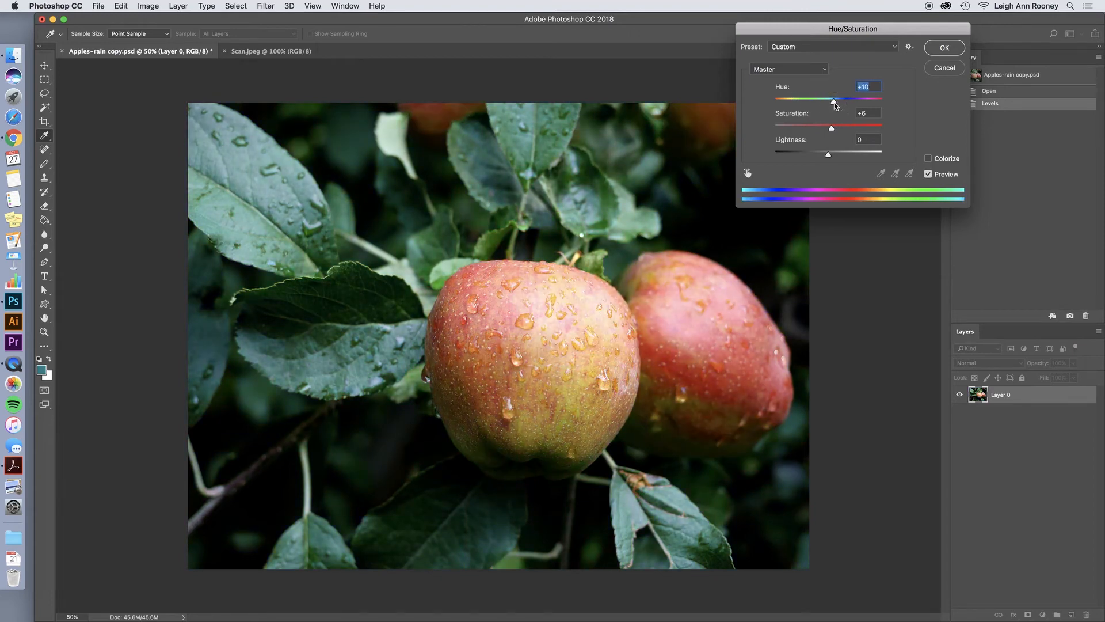
left_click(945, 67)
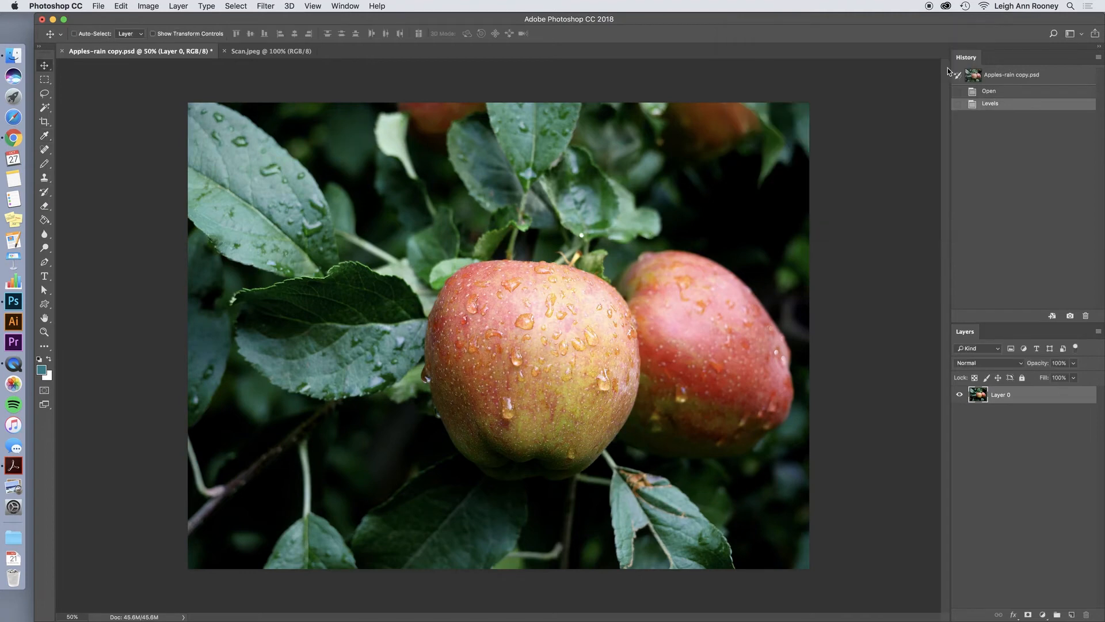
Start a Color Balance adjustment and set the shadows' color levels to -9, +12 and +17.
left_click(151, 5)
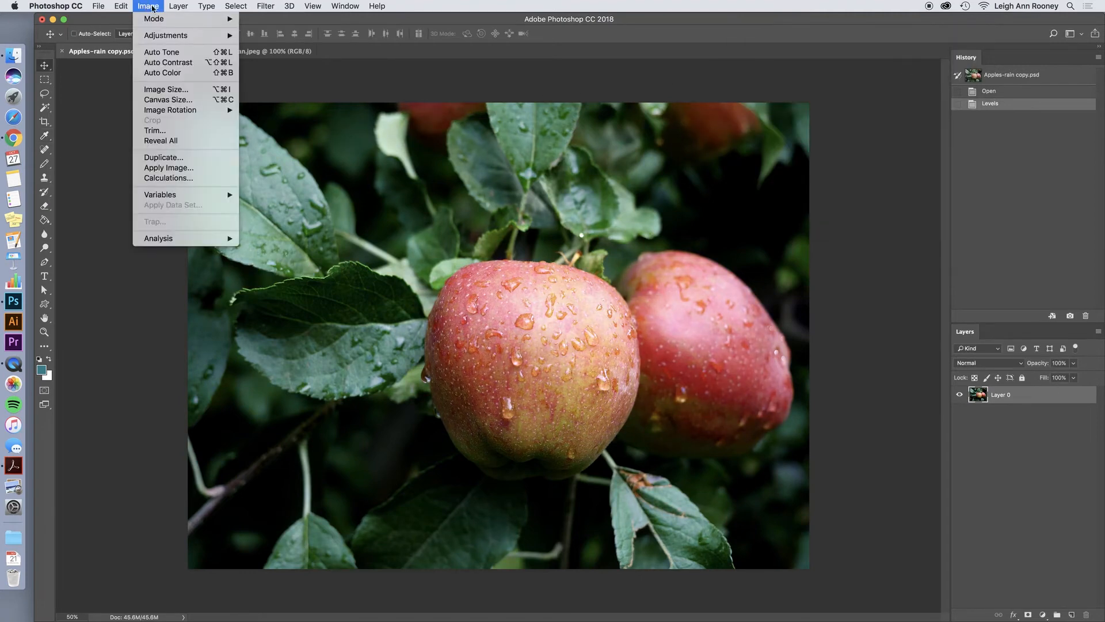
mouse_move(173, 37)
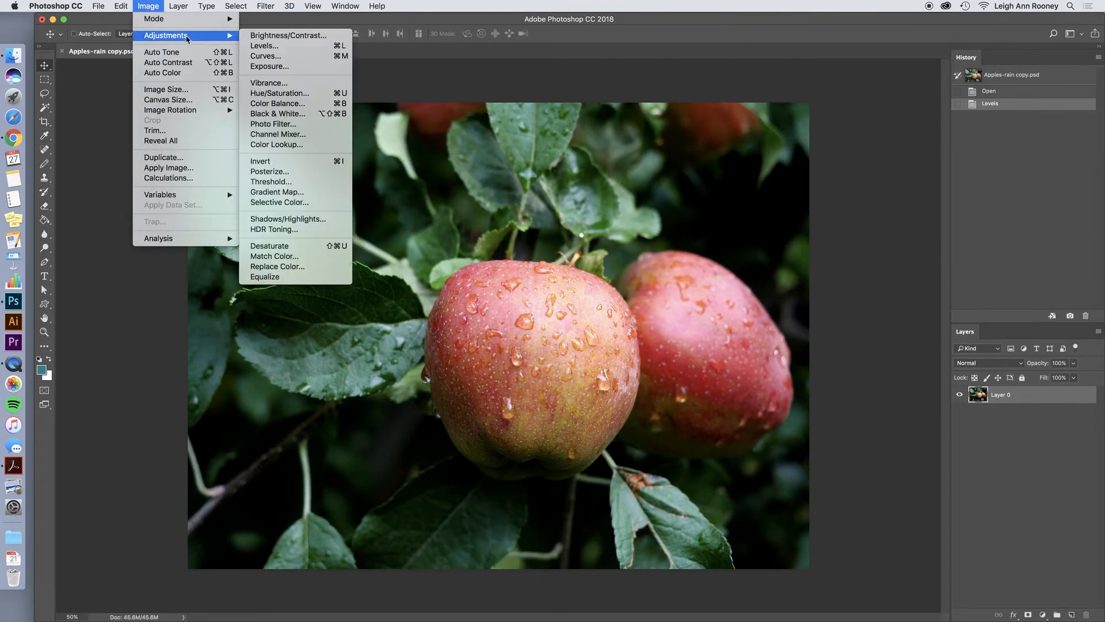
left_click(317, 105)
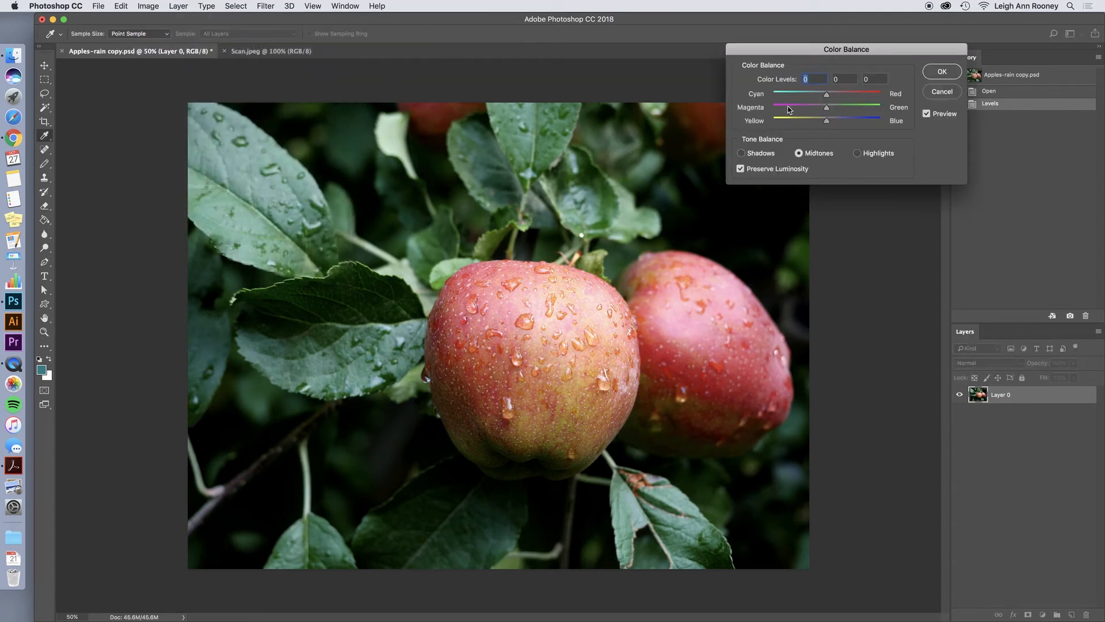
left_click(741, 153)
mouse_move(827, 119)
left_mouse_down()
mouse_move(837, 121)
mouse_move(823, 95)
mouse_move(838, 111)
mouse_move(822, 112)
mouse_move(842, 111)
mouse_move(833, 109)
left_mouse_up()
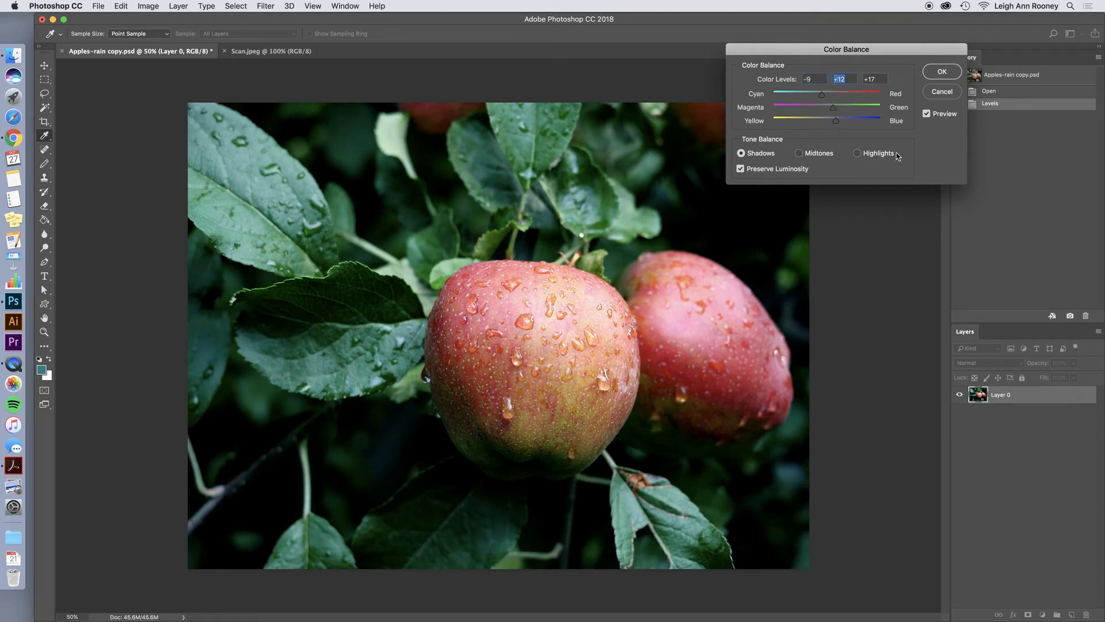
Set the highlights' color levels to +11, -7 and -14, adjust the midtones' color levels, and apply the Color Balance.
left_click(857, 153)
left_click_drag(829, 121, 834, 97)
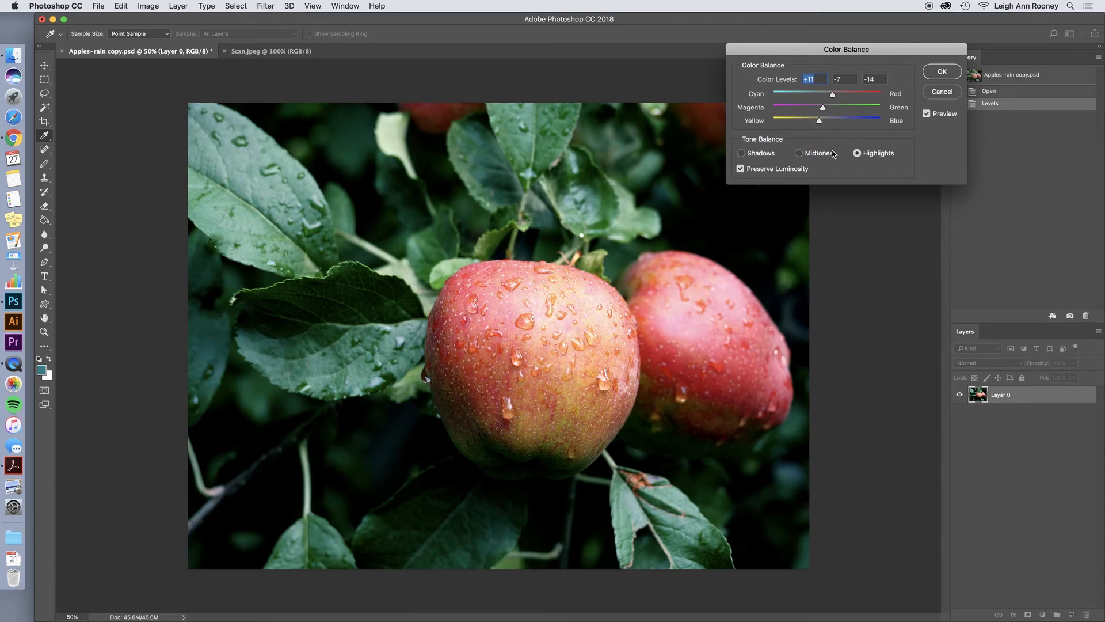
left_click(800, 154)
left_click_drag(828, 121, 832, 94)
left_click(943, 72)
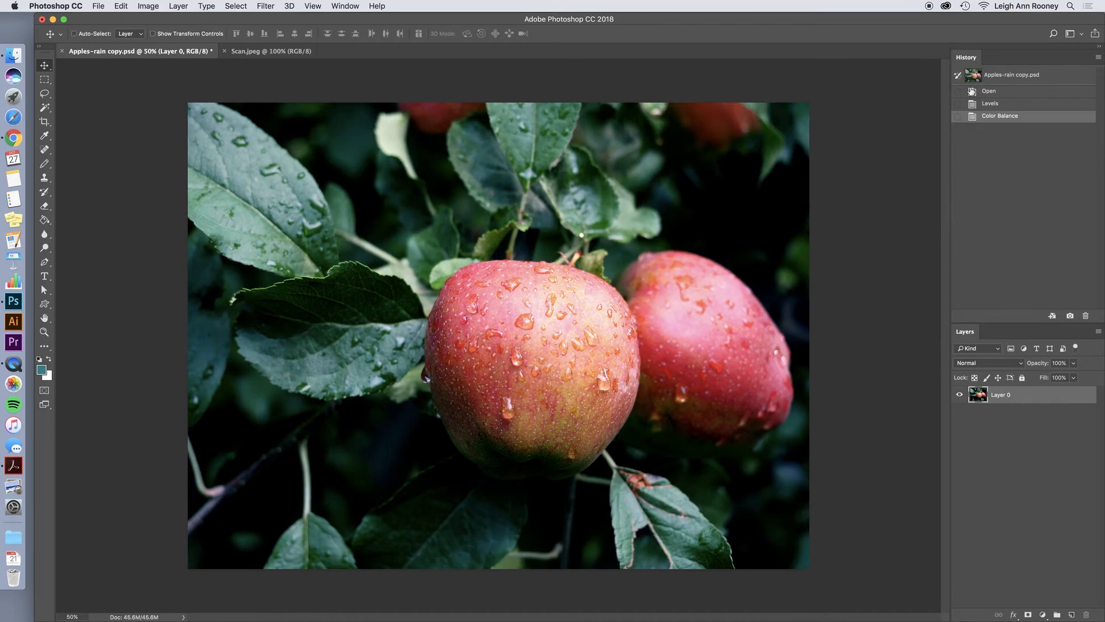
Compare the Levels and Color Balance states of the apple photo in the history, ending on Color Balance.
left_click(1018, 105)
left_click(1018, 117)
left_click(1003, 105)
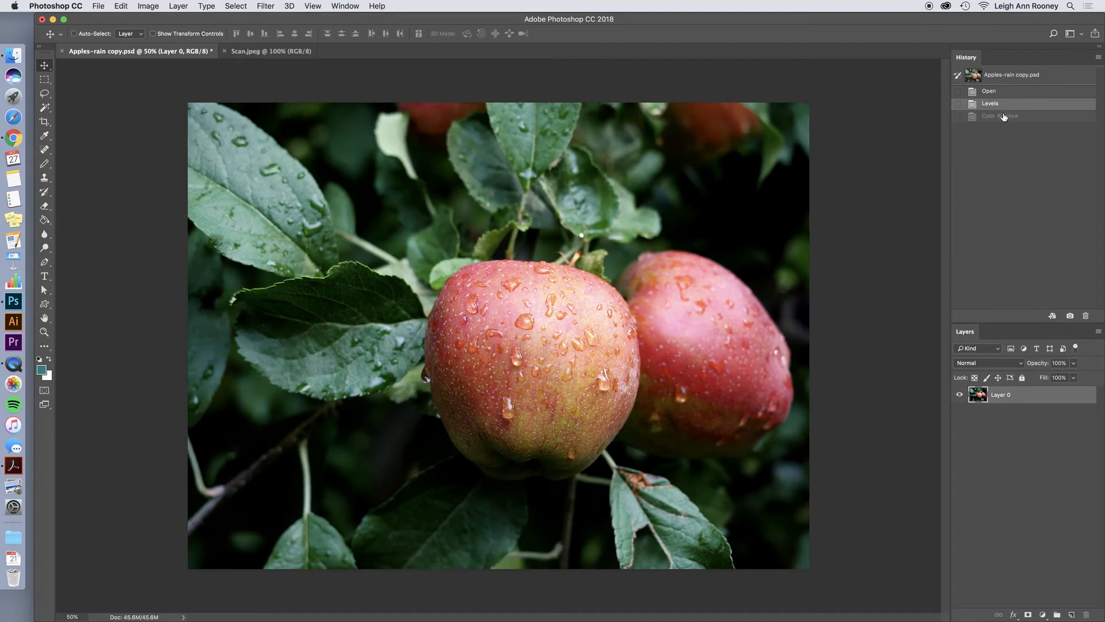
left_click(1004, 117)
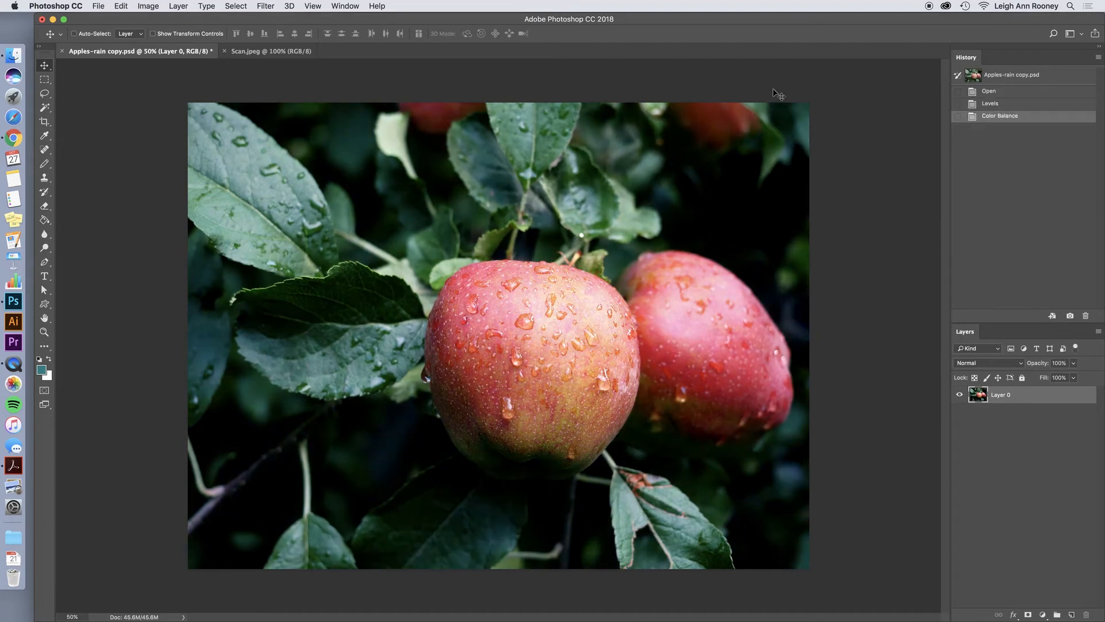
Start a Black & White adjustment on the apple photo and set Reds to 7% and Greens to 17%.
left_click(148, 6)
mouse_move(165, 36)
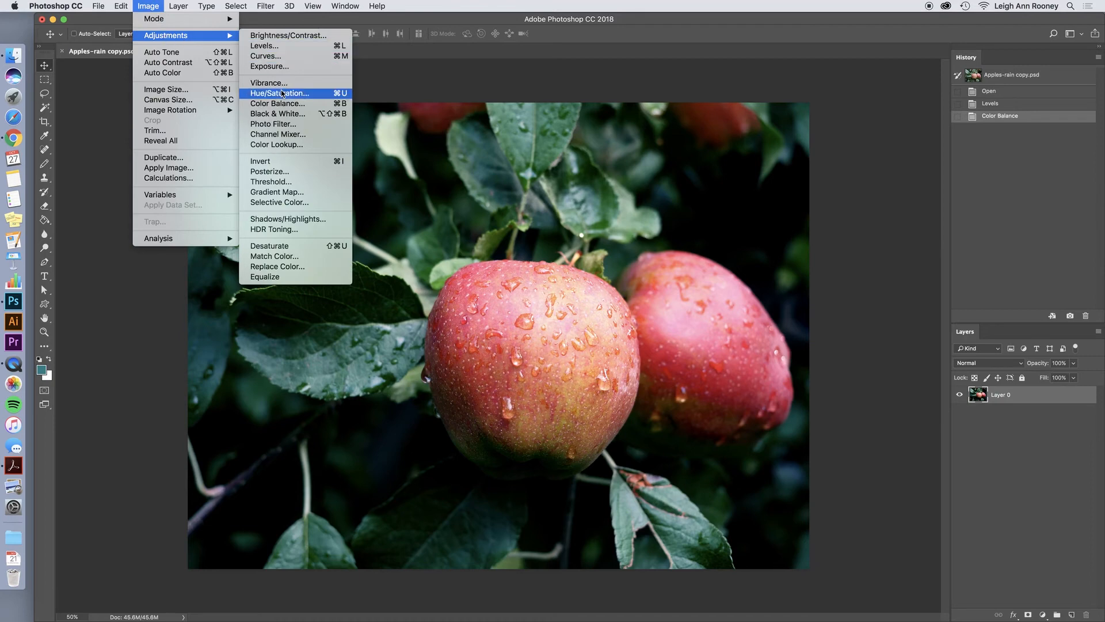
left_click(300, 115)
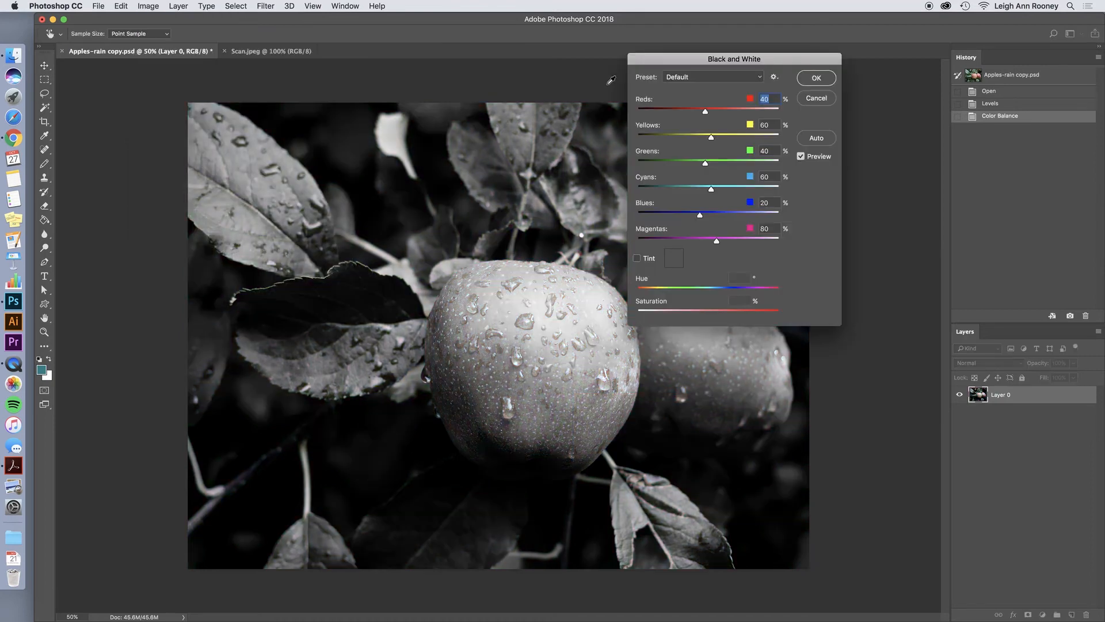
left_click_drag(651, 63, 768, 25)
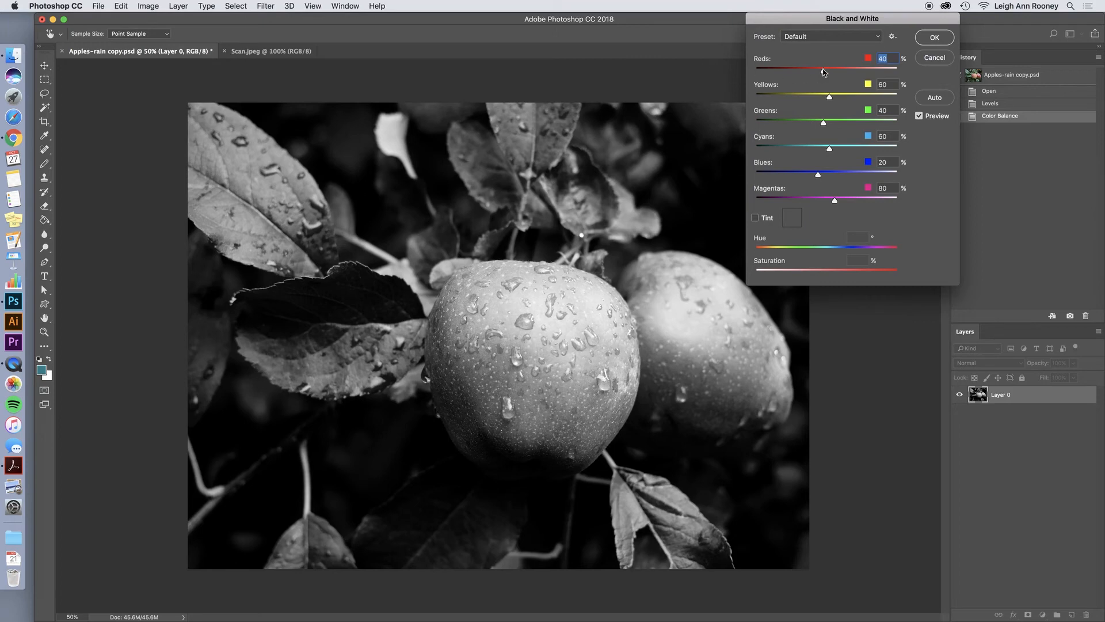
mouse_move(823, 70)
left_mouse_down()
mouse_move(778, 72)
mouse_move(856, 73)
mouse_move(814, 74)
left_mouse_up()
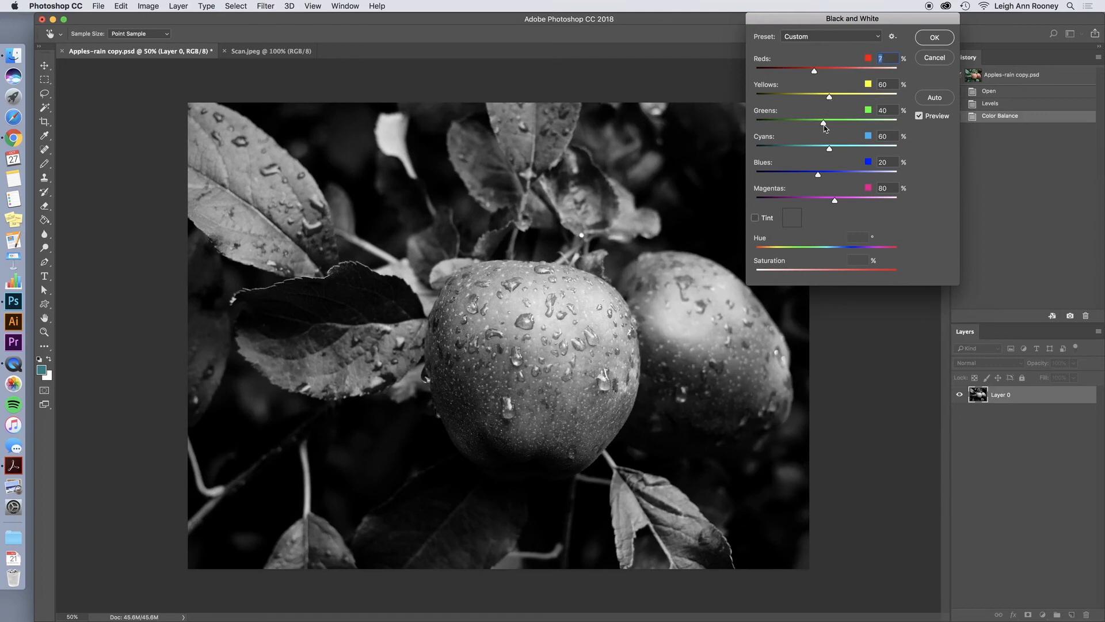
left_click_drag(823, 124, 816, 123)
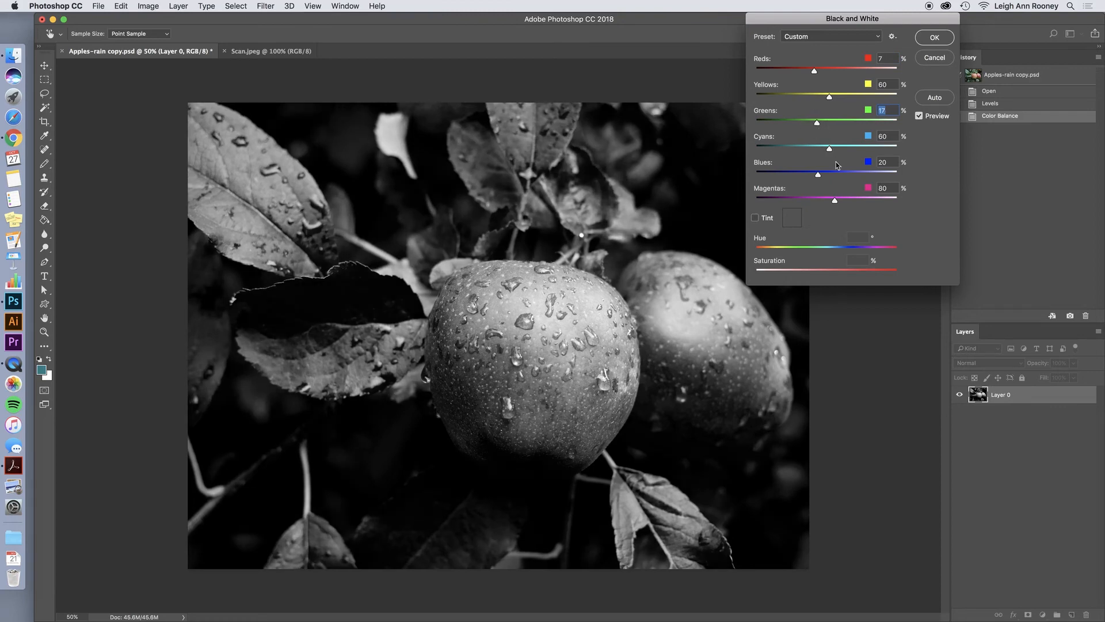
Set Blues to 13%, Yellows to 127% and Reds to -25%, and apply the Black & White adjustment.
mouse_move(818, 175)
left_mouse_down()
mouse_move(791, 176)
mouse_move(817, 176)
left_mouse_up()
left_click_drag(829, 99, 844, 99)
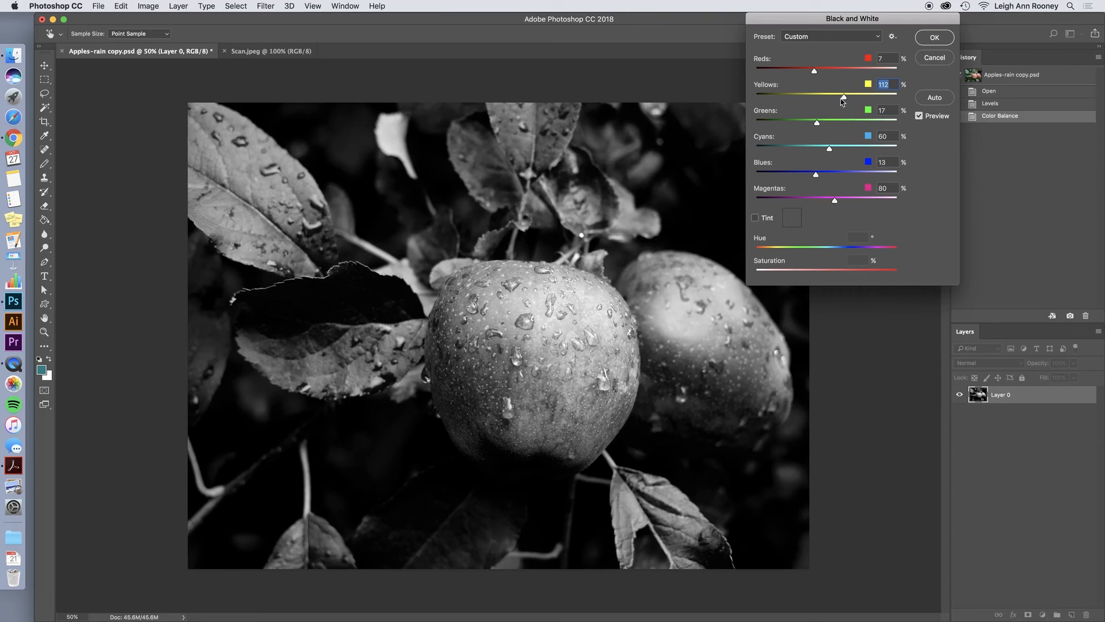
left_click_drag(842, 99, 805, 74)
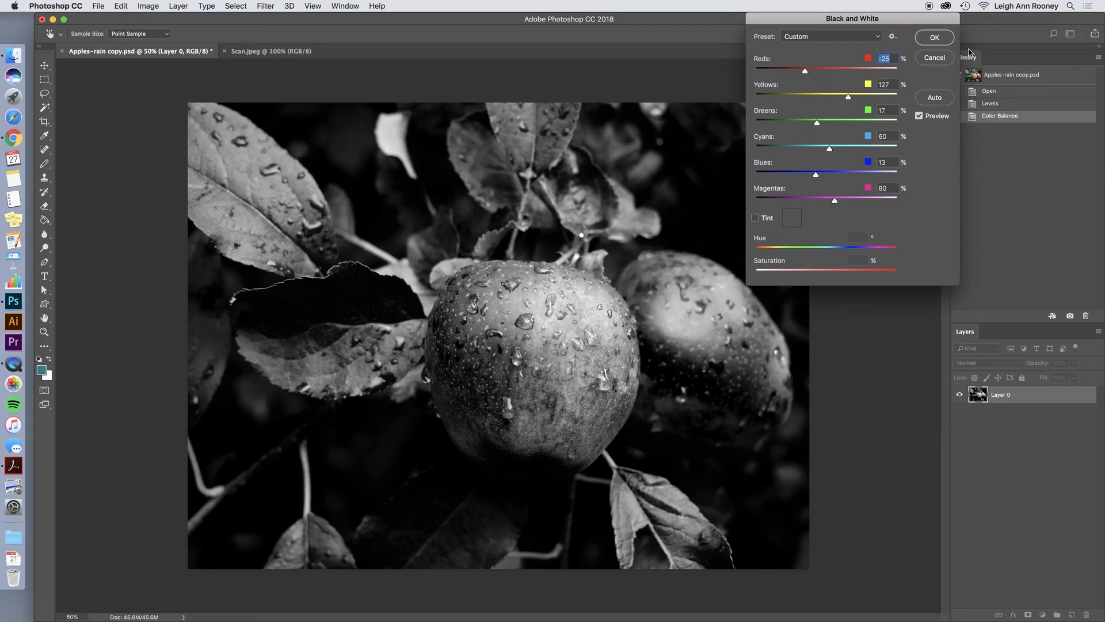
left_click(944, 43)
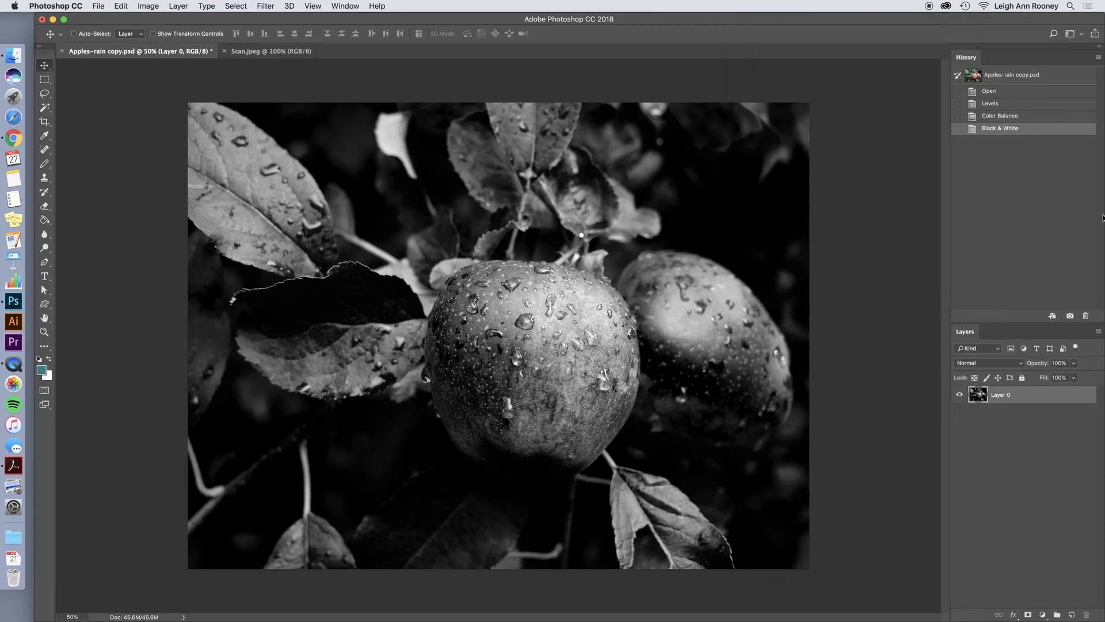
Return the photo to its Color Balance state in the history, before the Black & White adjustment.
left_click(1026, 117)
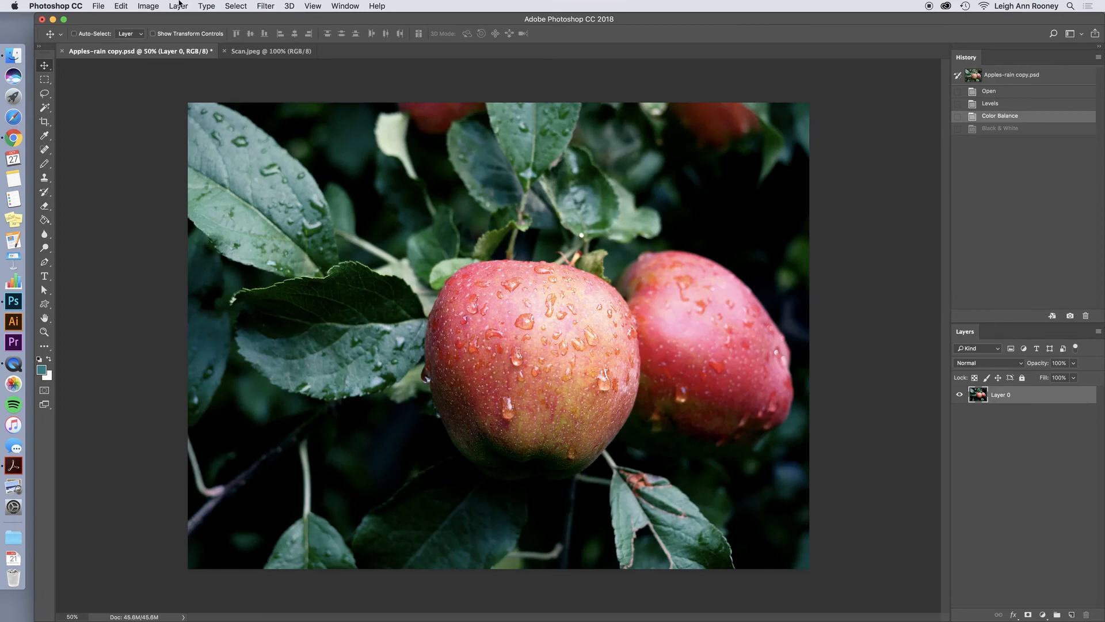
left_click(151, 6)
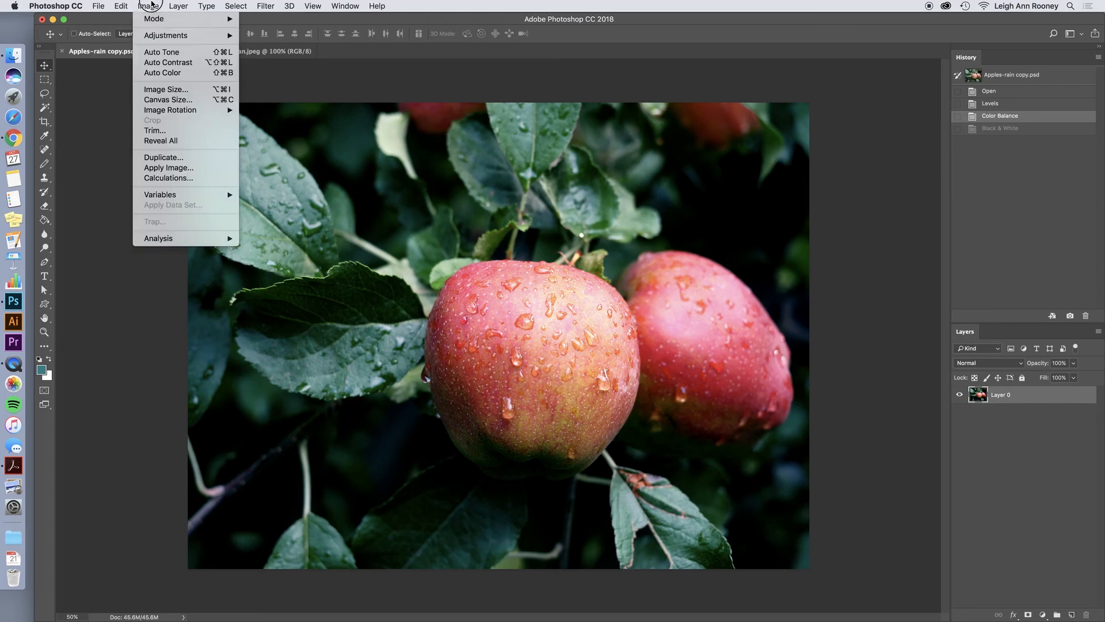
mouse_move(178, 38)
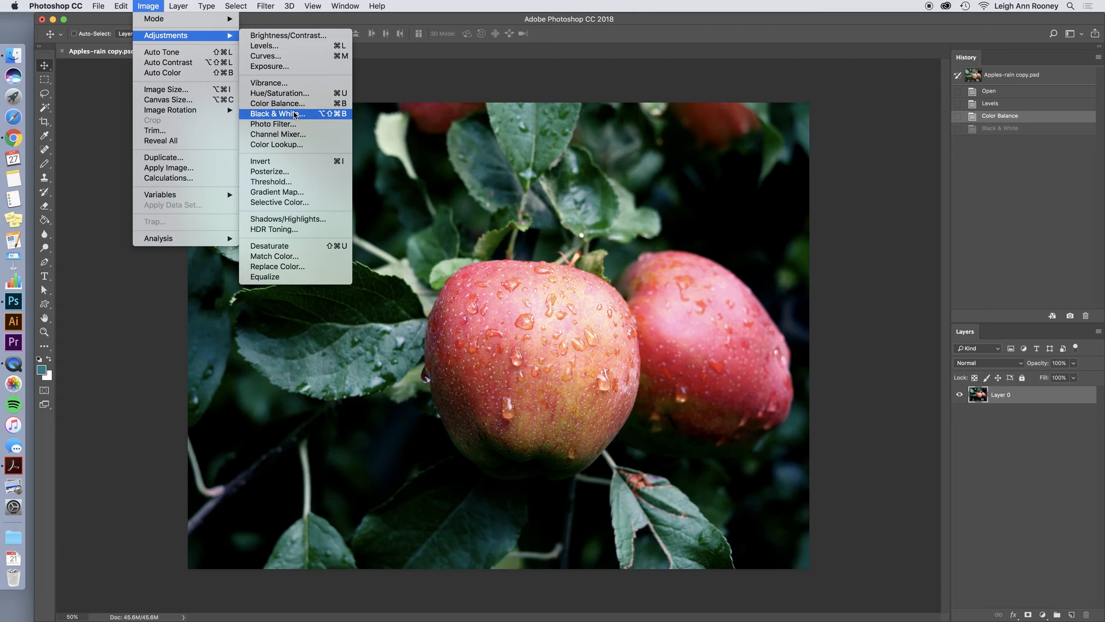
left_click(400, 79)
Duplicate the color-balanced image as "Apples-rain black and white".
left_click(140, 6)
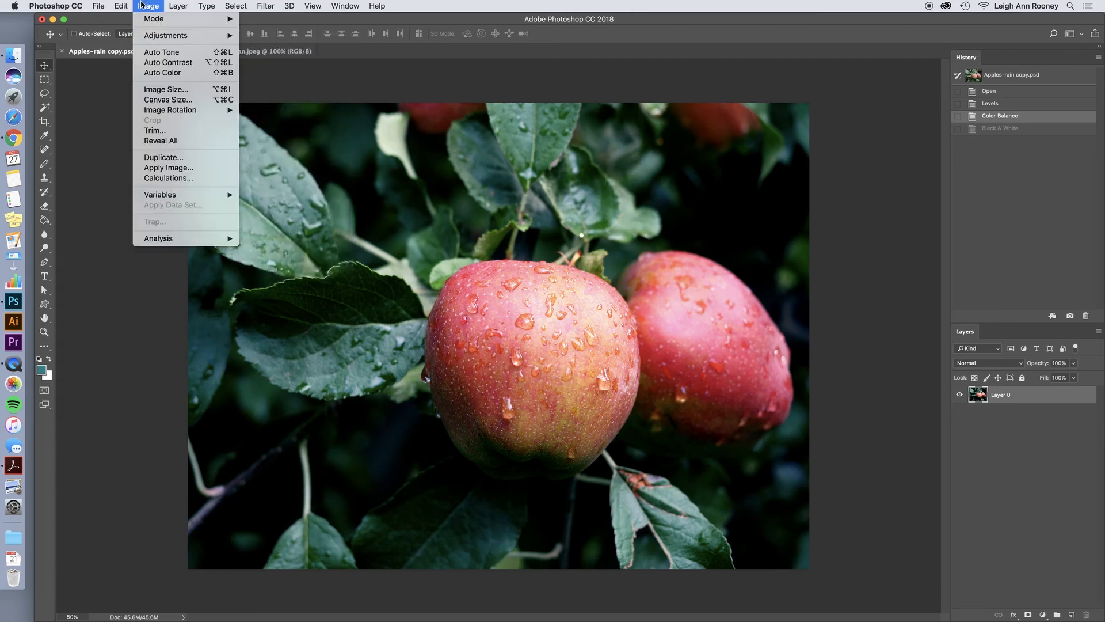
left_click(157, 157)
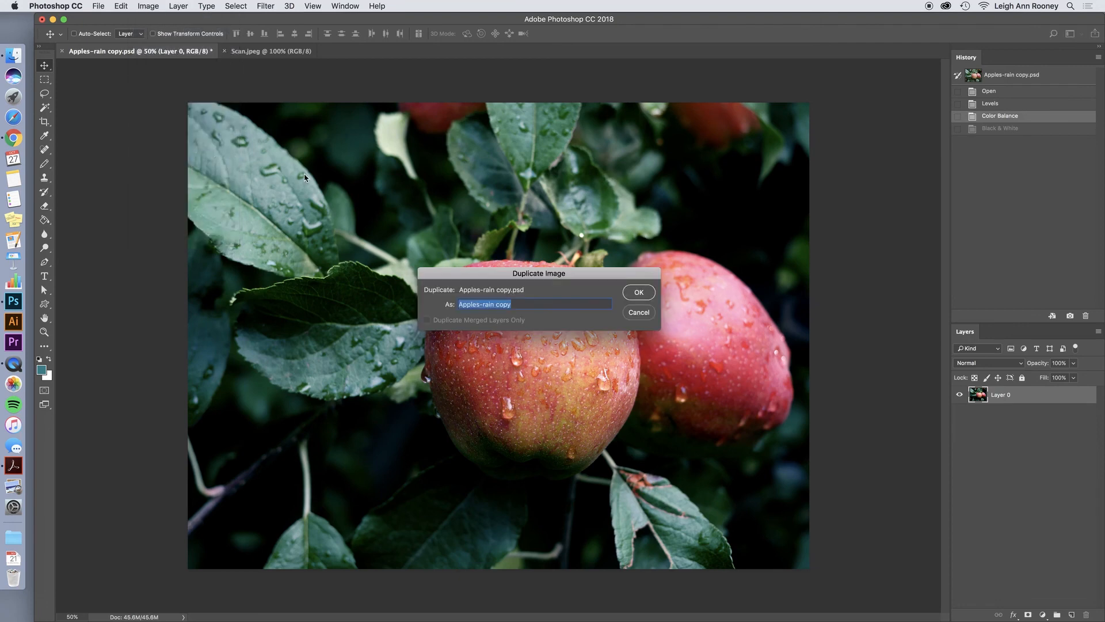
key("Right")
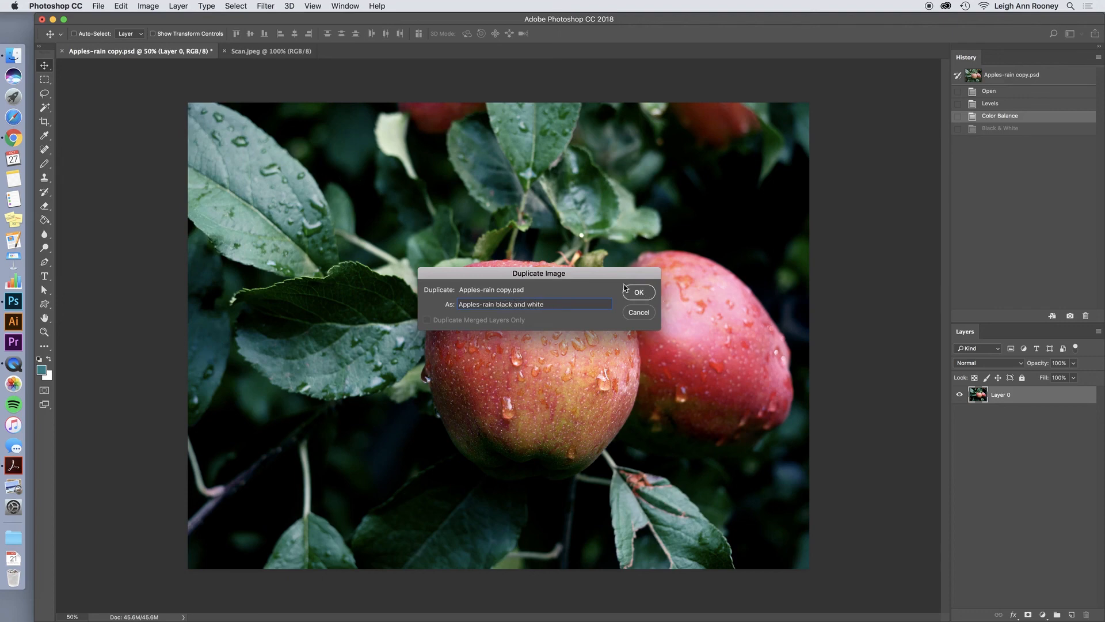
key("Return")
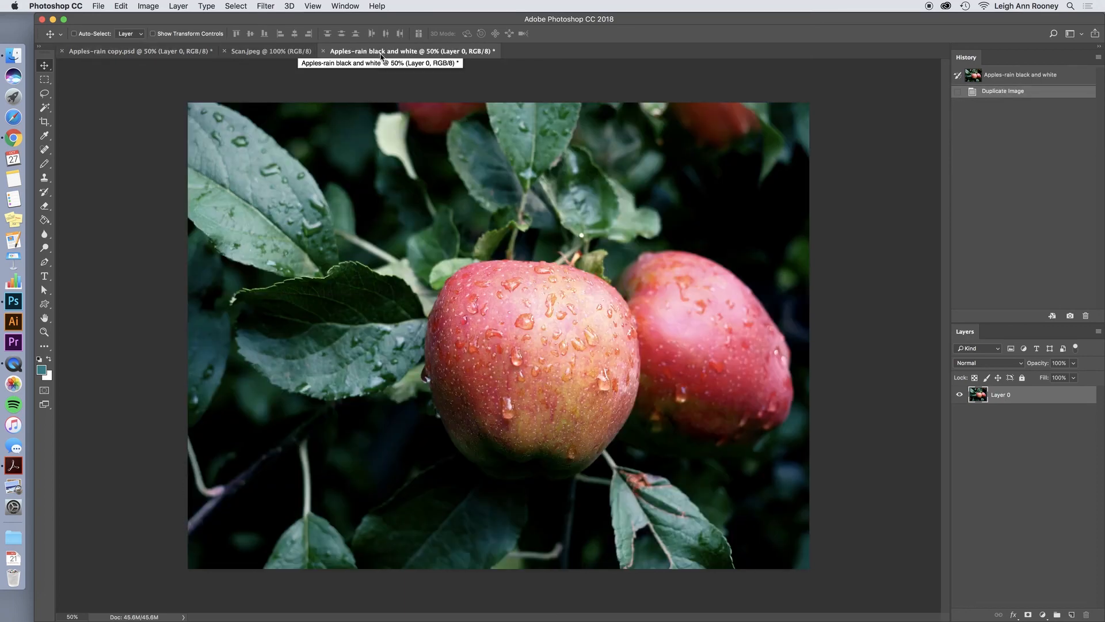
Apply a Black & White adjustment to the duplicate with Reds -12%, Yellows 144% and Greens -12%.
left_click(148, 5)
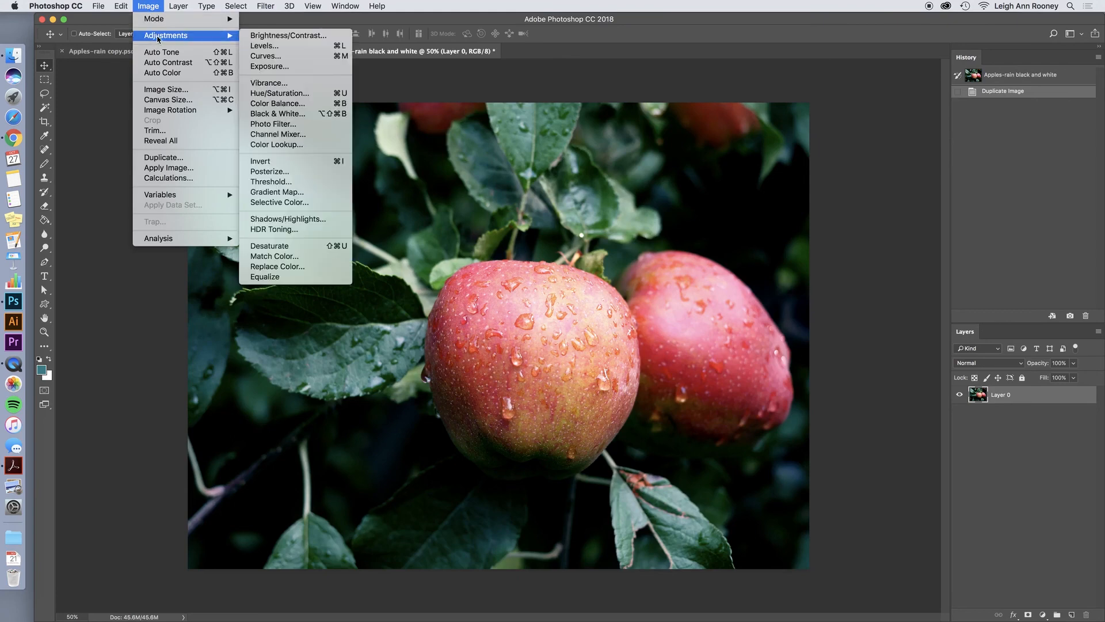
left_click(278, 114)
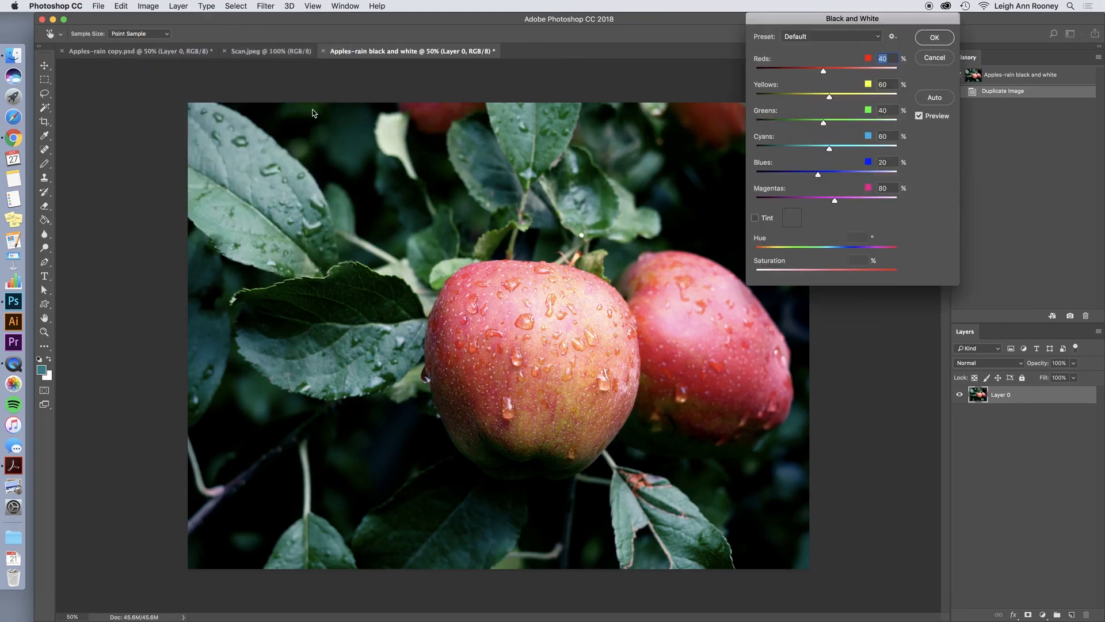
left_click_drag(824, 71, 810, 122)
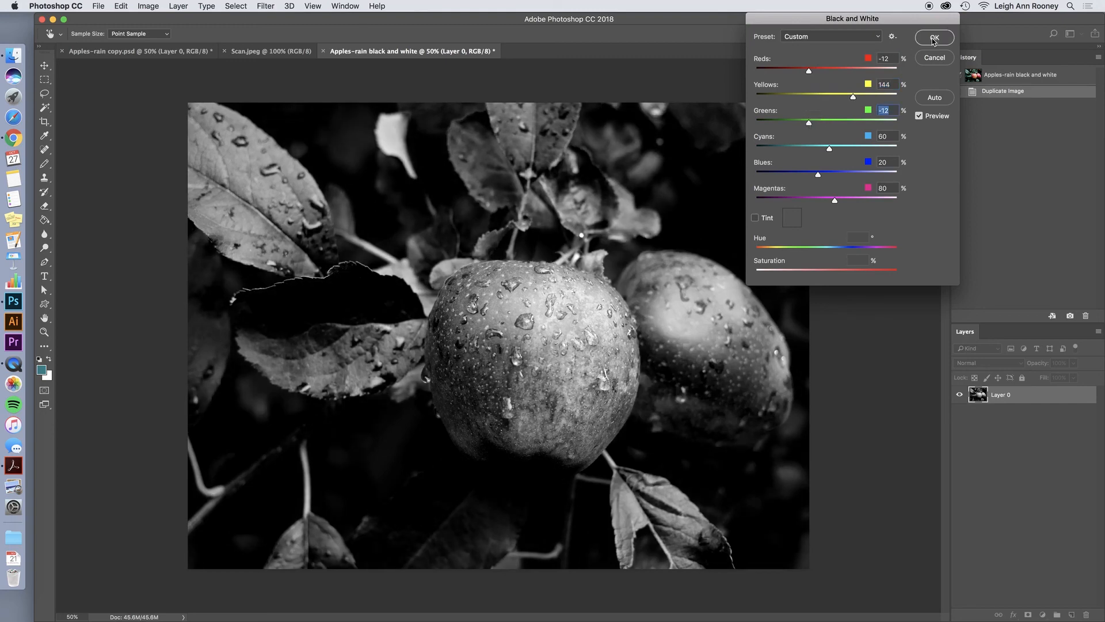
left_click(935, 38)
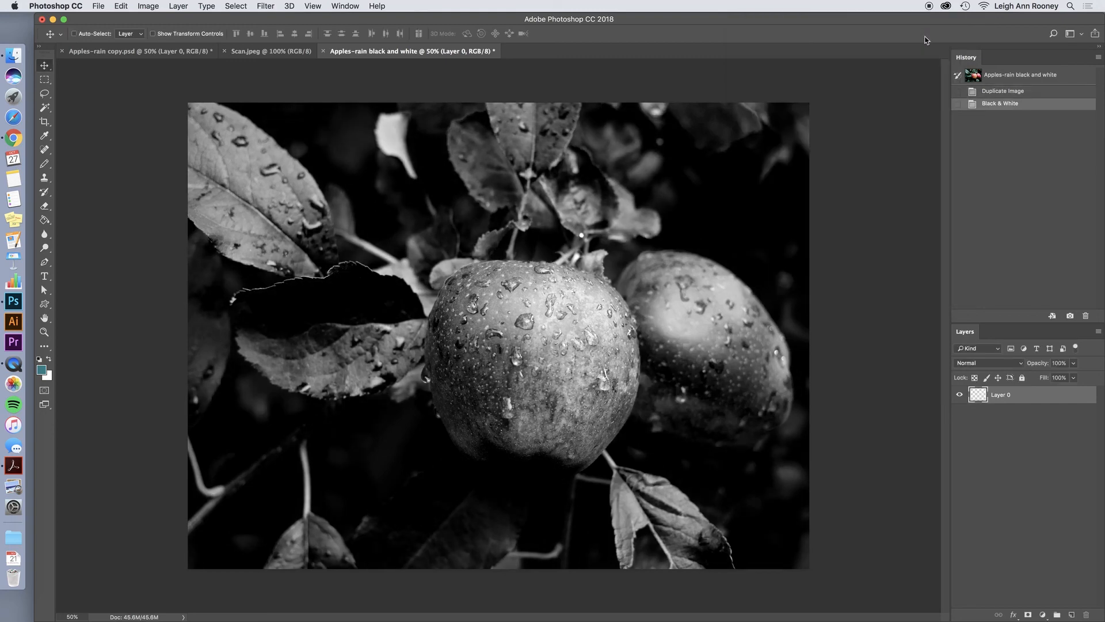
Save the black and white duplicate as Apples-rain black and white.psd with Maximize Compatibility enabled.
left_click(100, 6)
left_click(108, 108)
left_click(736, 539)
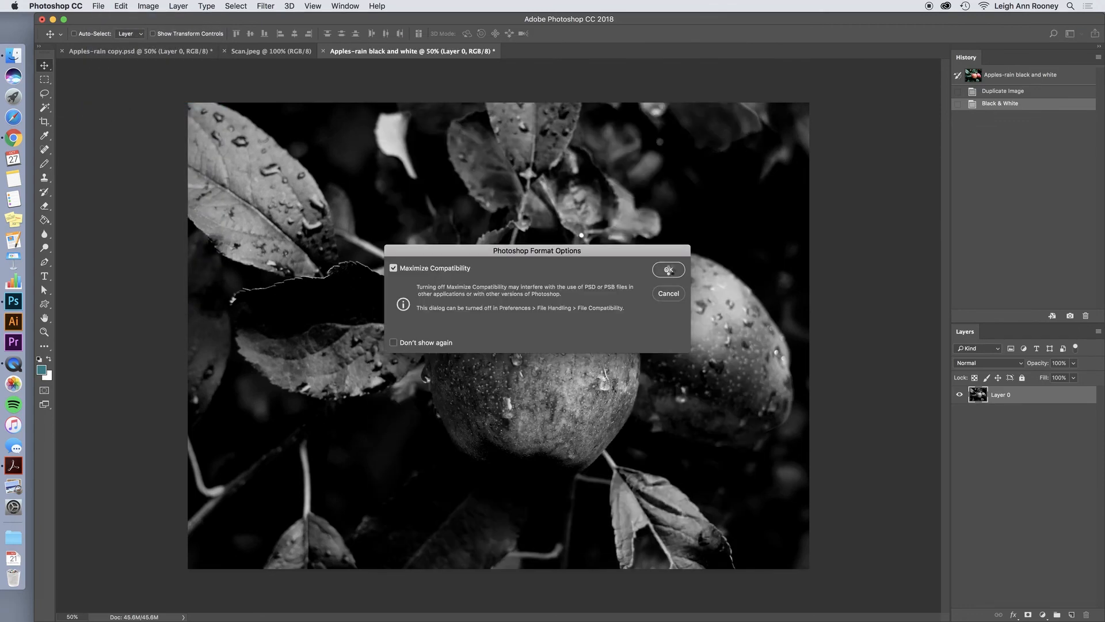
left_click(668, 269)
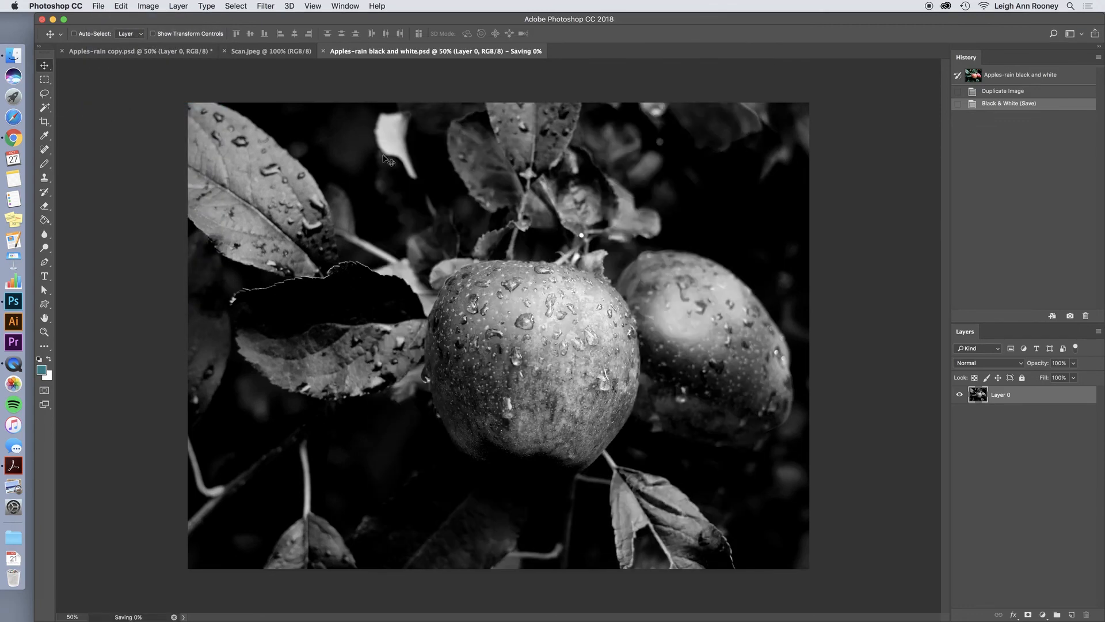
Switch back to Apples-rain copy.psd and save the color-balanced version.
left_click(170, 54)
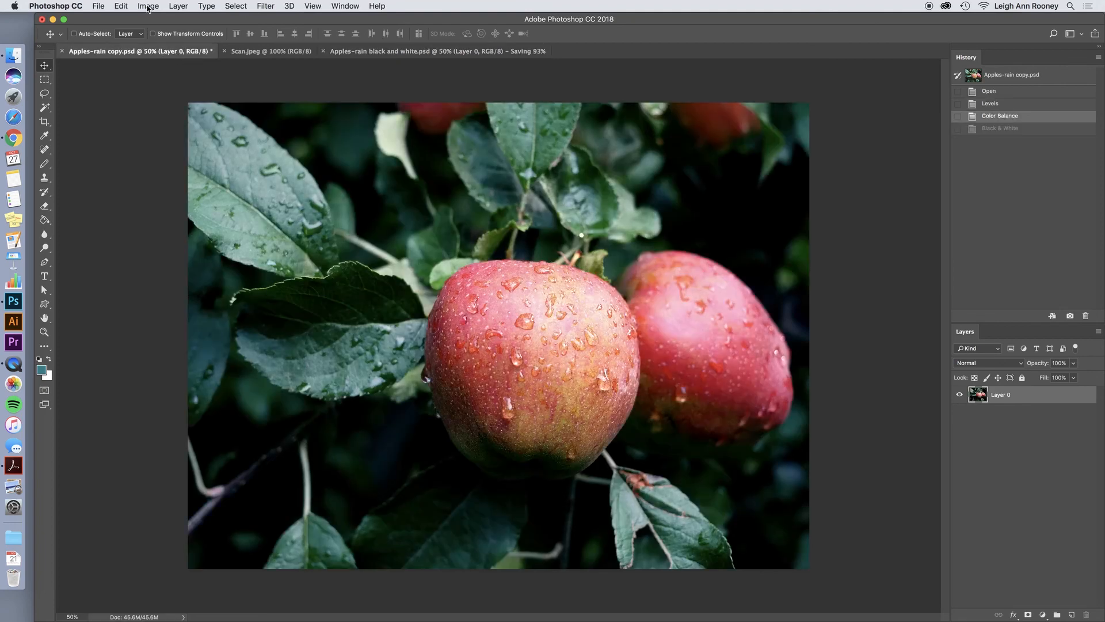
left_click(98, 6)
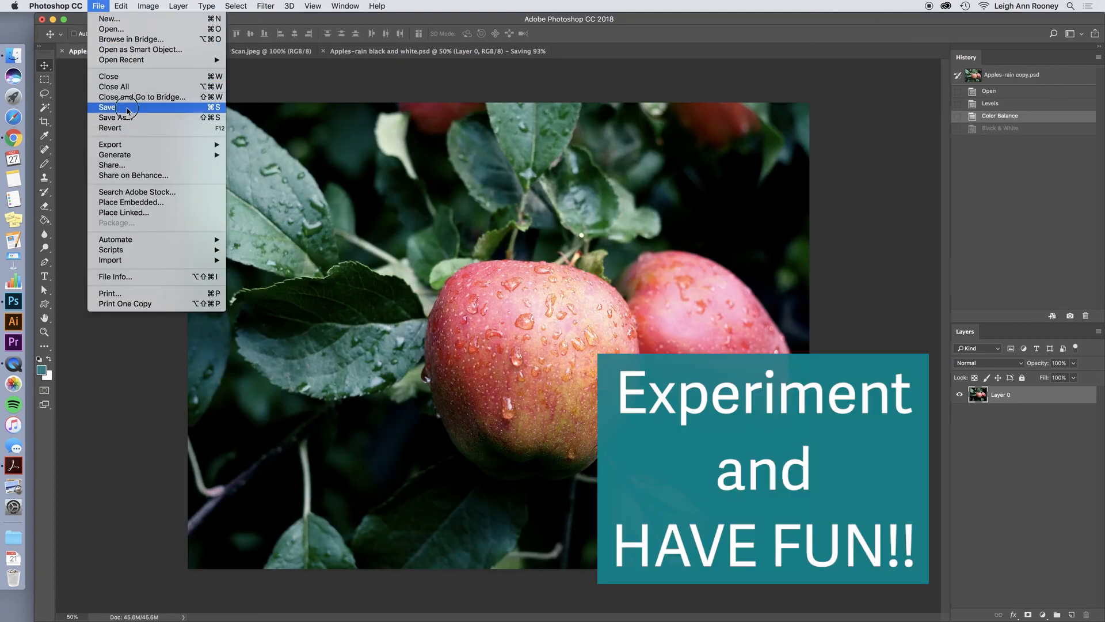
left_click(128, 109)
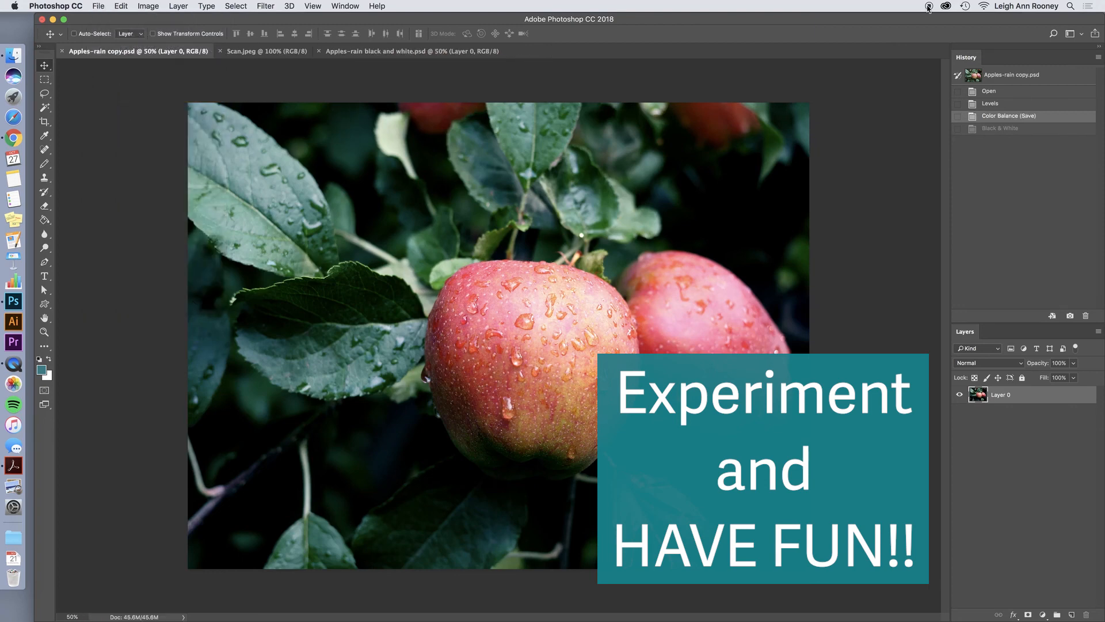